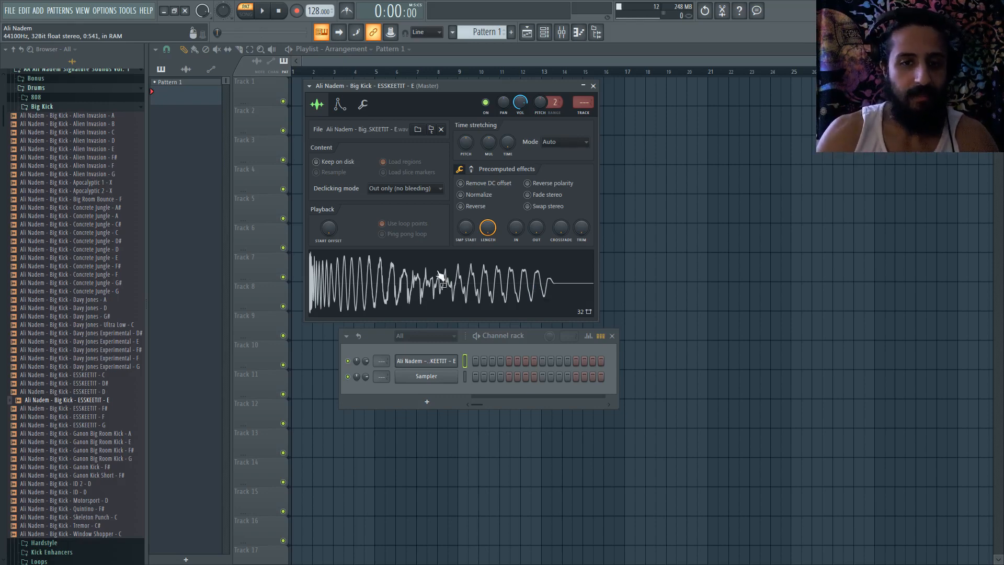
Step: Audition the Big Kick ESSKEETIT E sample and fill every fourth step of its channel
{"action": "left_click", "coordinate": [458, 280]}
{"action": "left_click", "coordinate": [457, 281]}
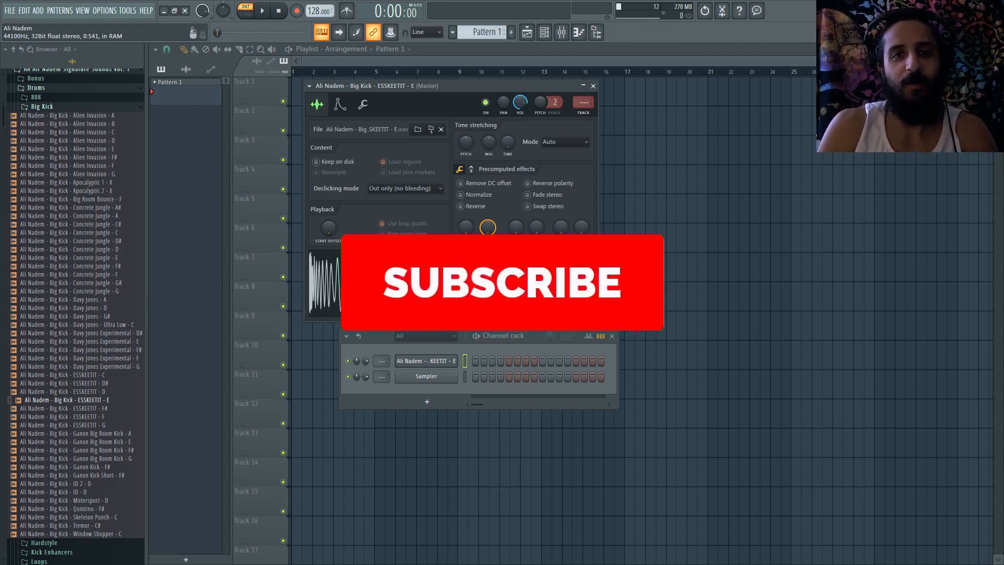
{"action": "right_click", "coordinate": [442, 352]}
{"action": "left_click", "coordinate": [611, 404]}
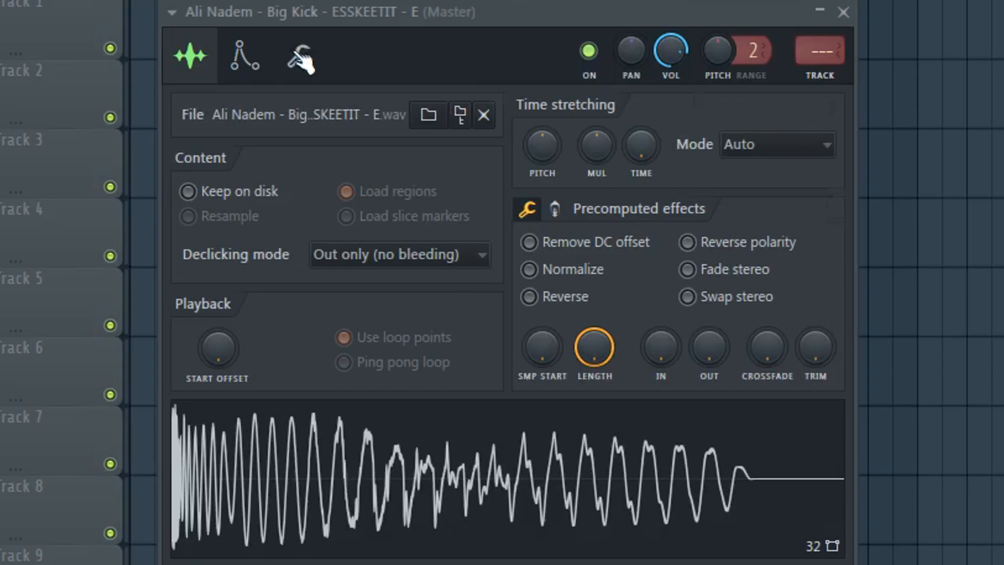
Step: Set the kick channel to cut itself and return to its sample settings
{"action": "left_click", "coordinate": [362, 103]}
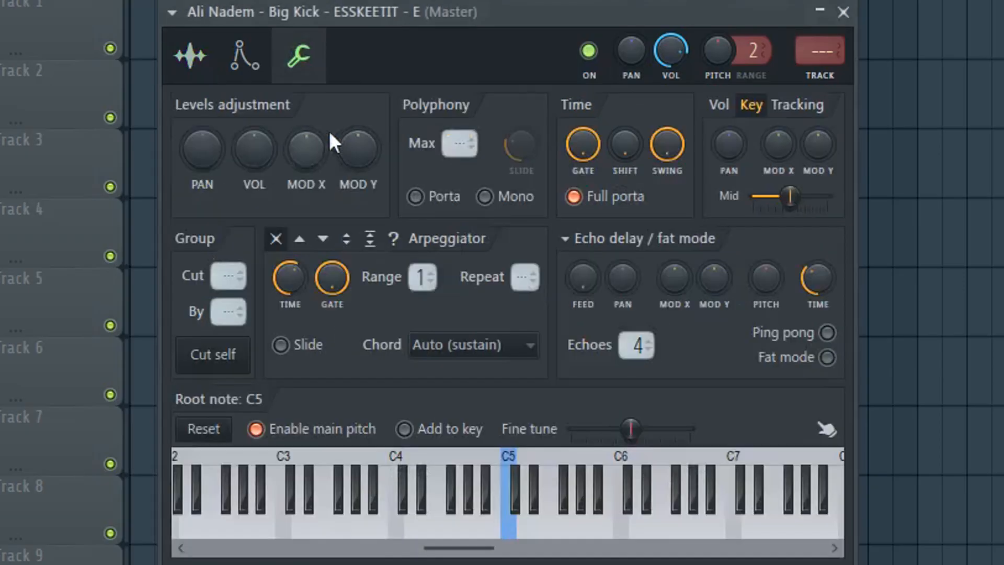
{"action": "left_click", "coordinate": [222, 354]}
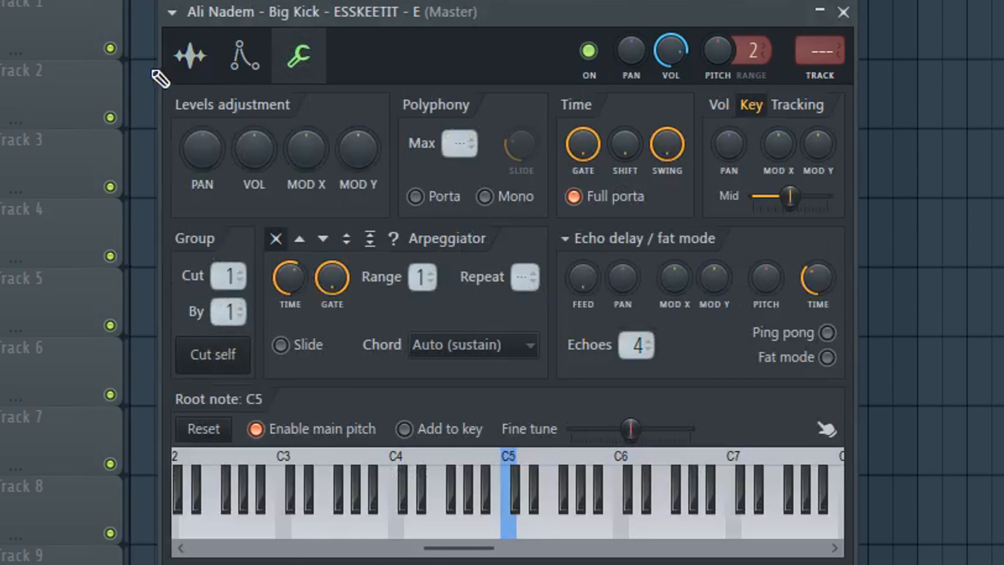
{"action": "left_click", "coordinate": [191, 55]}
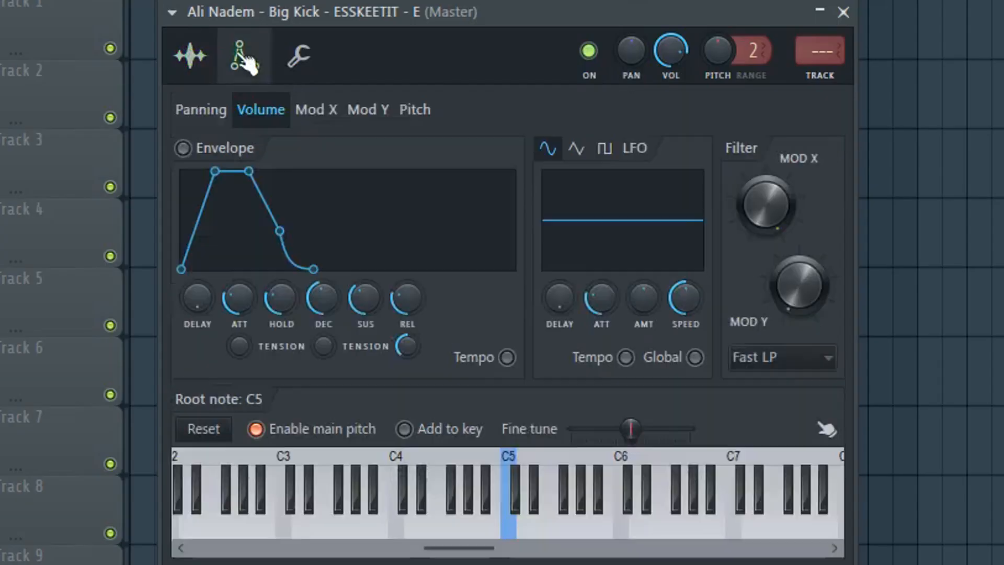
Step: Enable the kick's volume envelope, set attack, decay and sustain to minimum, and shorten the hold to isolate the transient
{"action": "left_click", "coordinate": [339, 105]}
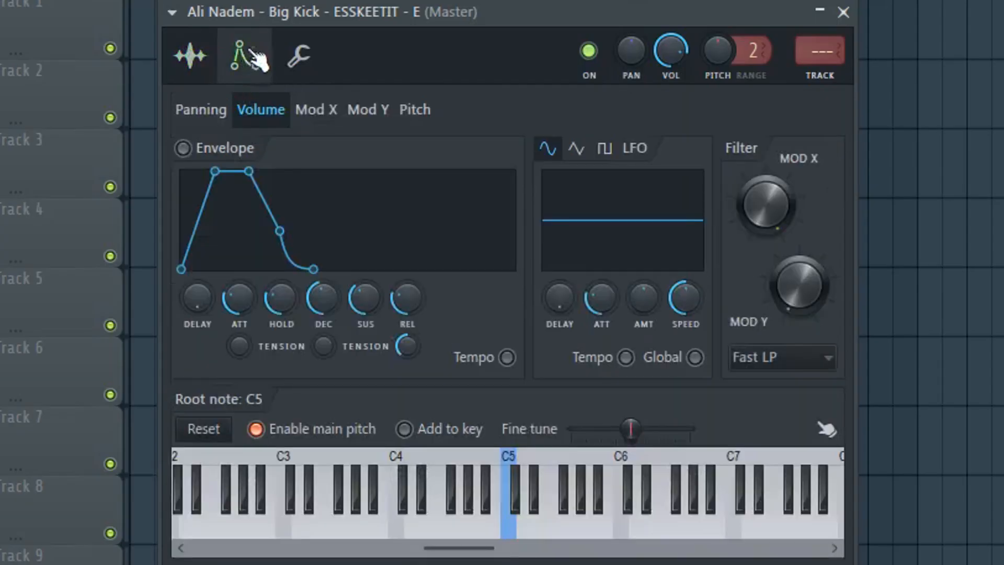
{"action": "left_click", "coordinate": [183, 148]}
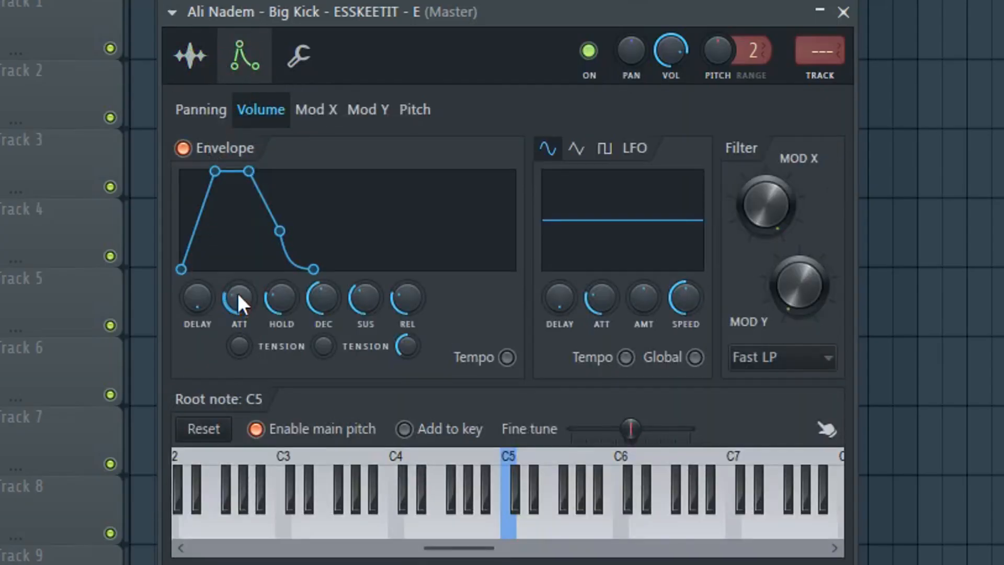
{"action": "left_click_drag", "start_coordinate": [238, 297], "coordinate": [238, 345]}
{"action": "left_click_drag", "start_coordinate": [323, 294], "coordinate": [322, 340]}
{"action": "left_click_drag", "start_coordinate": [281, 297], "coordinate": [281, 291]}
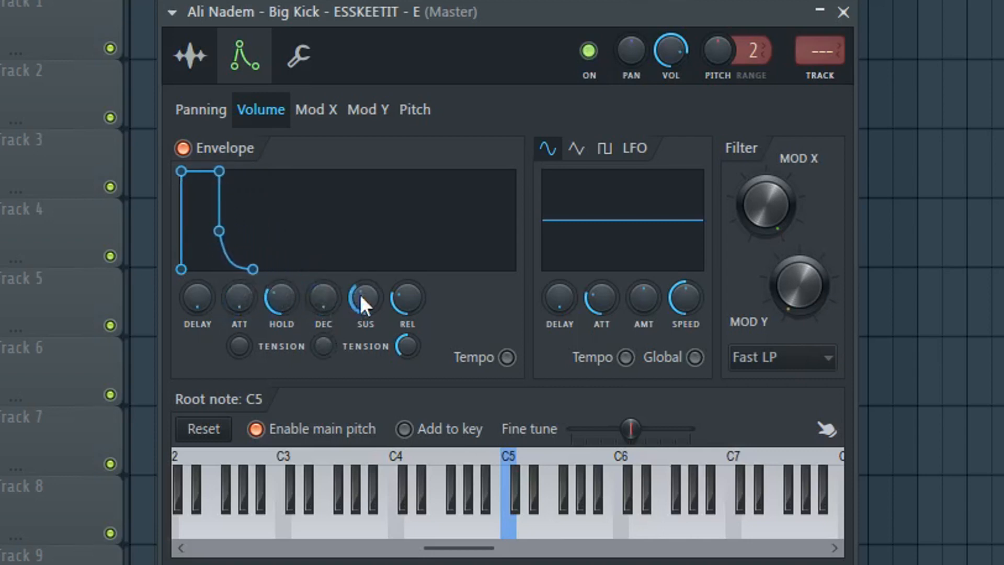
{"action": "left_click_drag", "start_coordinate": [363, 293], "coordinate": [362, 334]}
{"action": "left_click_drag", "start_coordinate": [281, 296], "coordinate": [282, 307]}
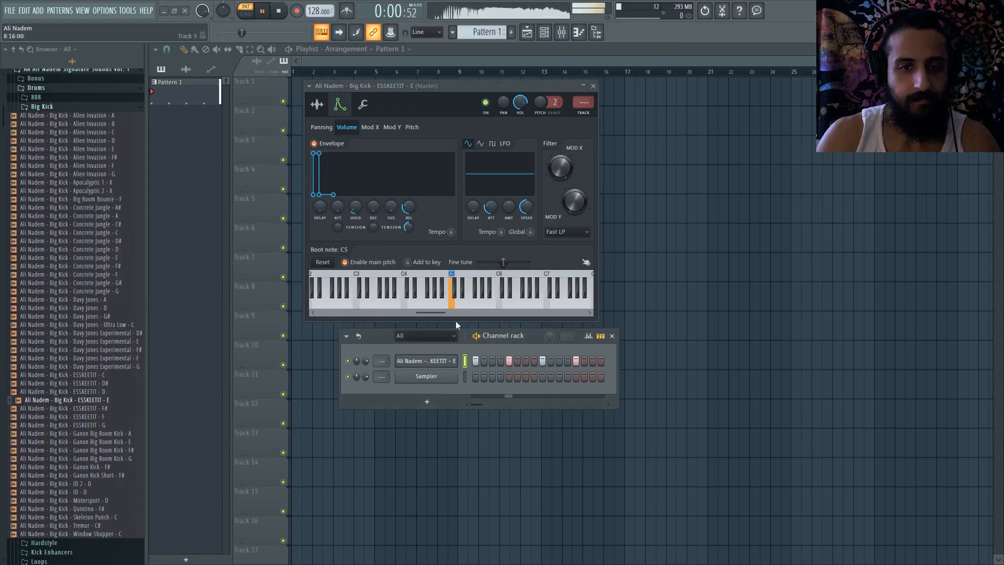
Step: Play the kick pattern, check the sample's waveform, and fine-tune the volume envelope's hold to keep only the transient
{"action": "left_click_drag", "start_coordinate": [407, 86], "coordinate": [408, 87]}
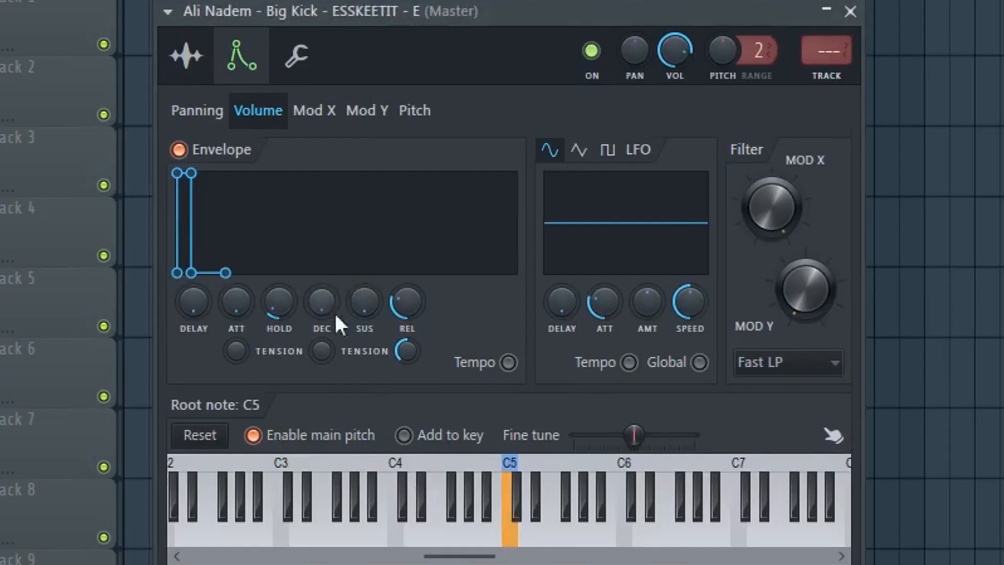
{"action": "left_click_drag", "start_coordinate": [279, 303], "coordinate": [279, 303]}
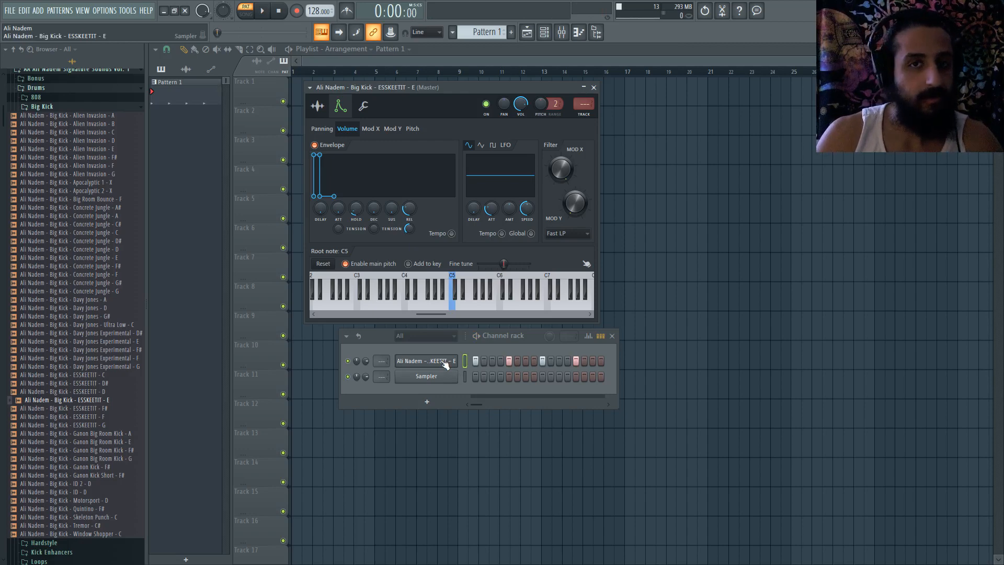
{"action": "left_click", "coordinate": [317, 106]}
{"action": "key", "text": "space"}
{"action": "left_click", "coordinate": [340, 106]}
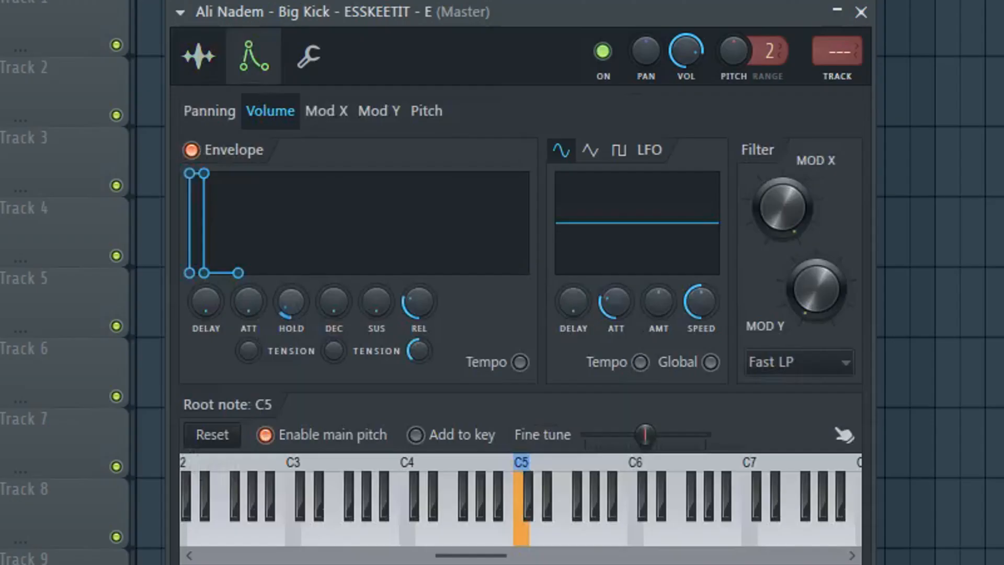
{"action": "left_click_drag", "start_coordinate": [291, 301], "coordinate": [291, 299]}
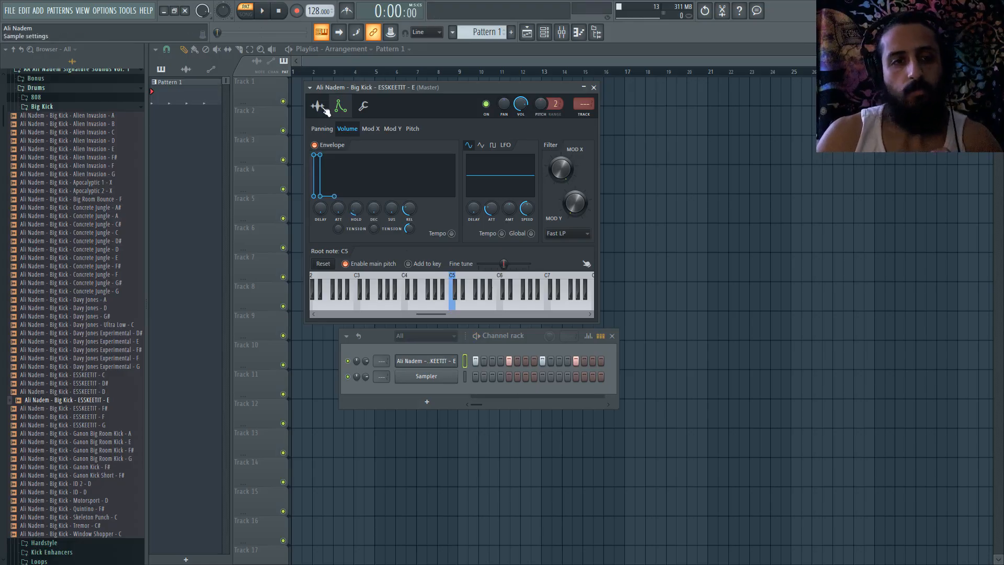
Step: Check the kick's sample waveform and clone its channel
{"action": "left_click", "coordinate": [198, 56]}
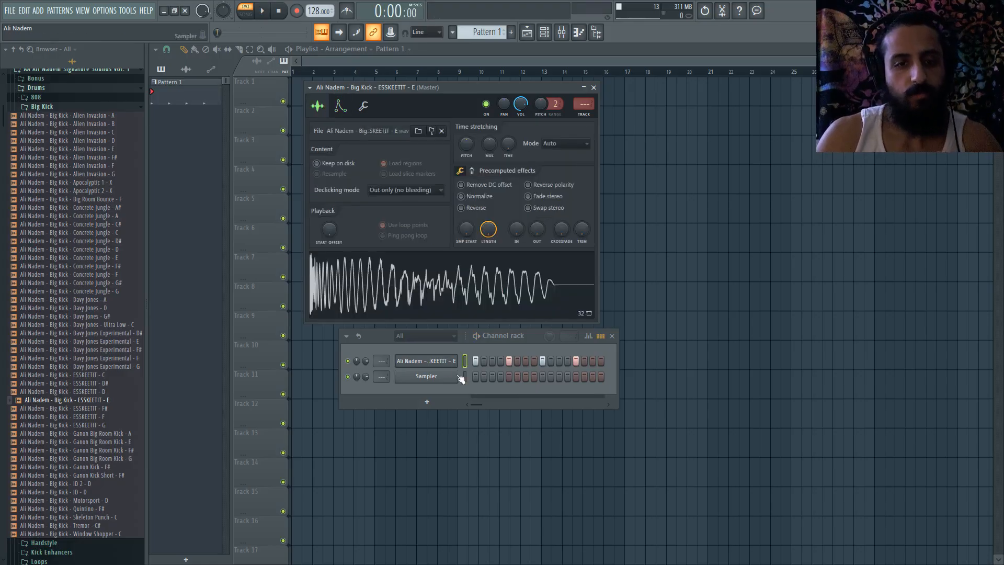
{"action": "right_click", "coordinate": [456, 360]}
{"action": "left_click", "coordinate": [489, 465]}
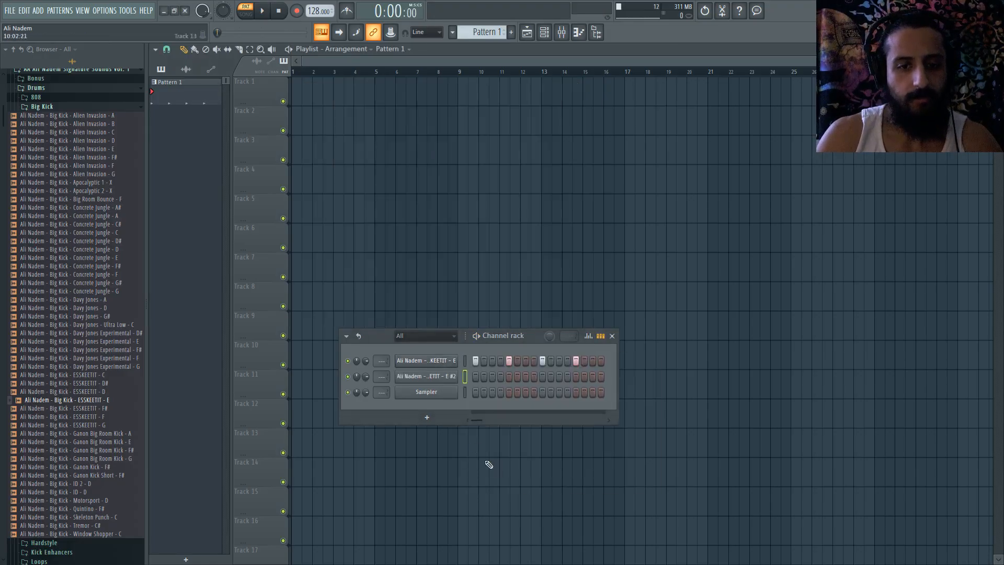
Step: Shape the cloned kick's volume envelope as the body layer with a longer attack, a curved attack tension and a longer hold
{"action": "left_click", "coordinate": [426, 375]}
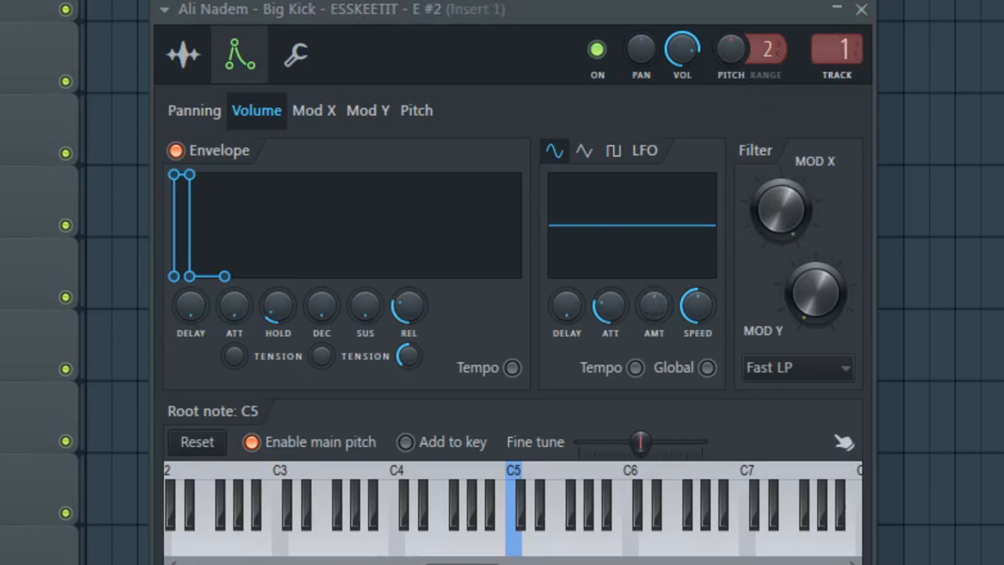
{"action": "left_click_drag", "start_coordinate": [233, 307], "coordinate": [233, 289]}
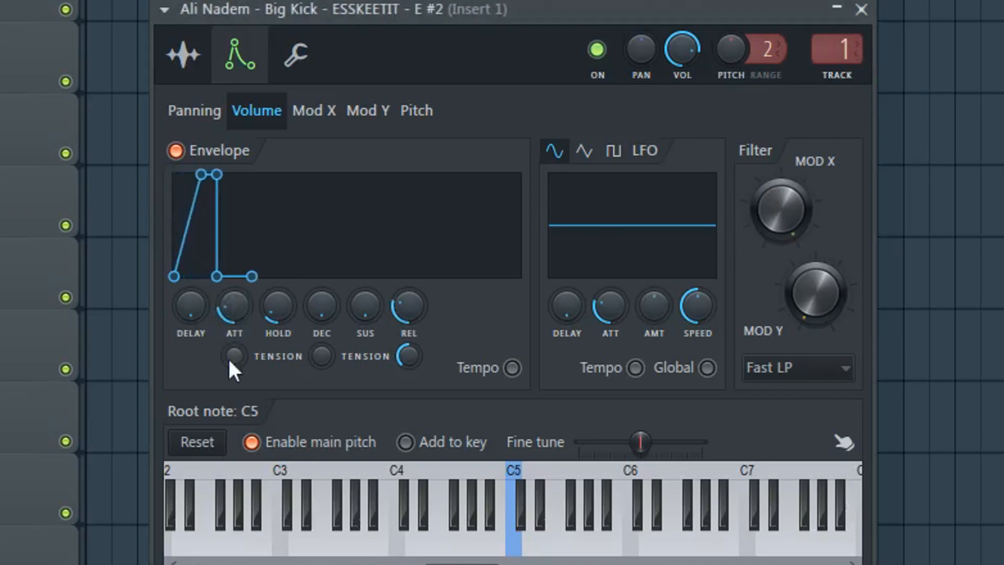
{"action": "left_click_drag", "start_coordinate": [227, 356], "coordinate": [227, 370]}
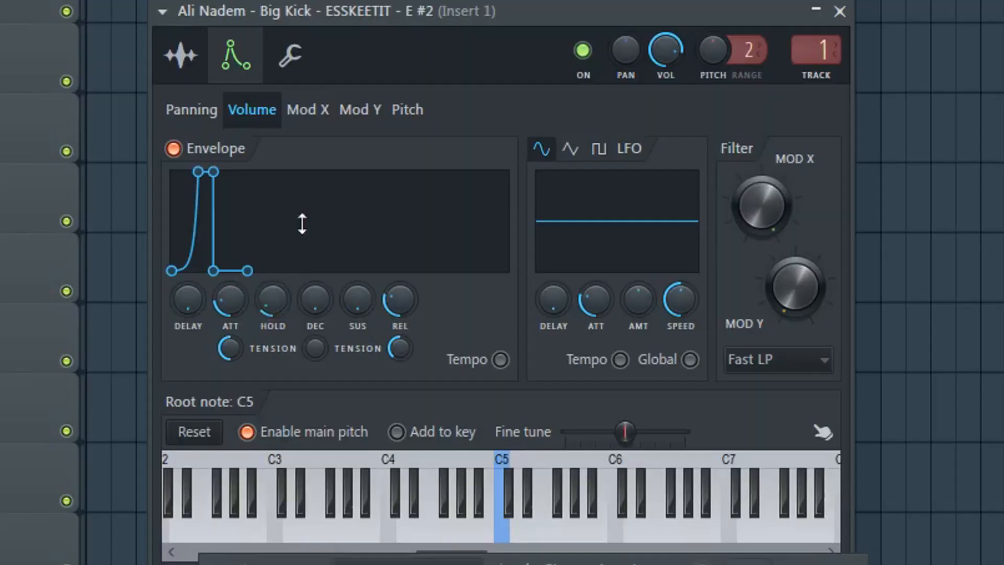
{"action": "left_click_drag", "start_coordinate": [368, 224], "coordinate": [369, 214]}
{"action": "left_click_drag", "start_coordinate": [272, 308], "coordinate": [272, 287]}
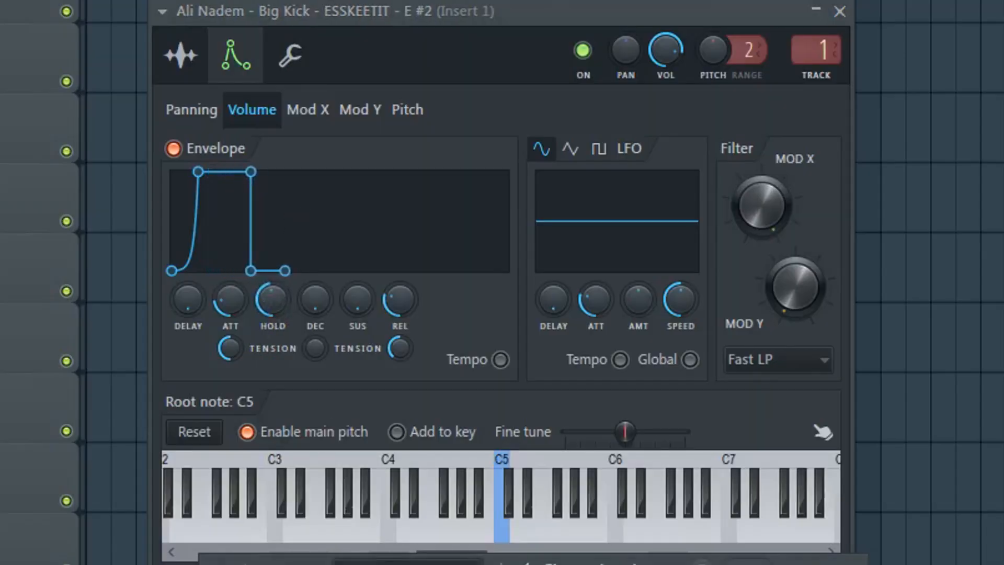
Step: Set the cloned kick's cut group to 3 and its cut-by group to 3
{"action": "left_click", "coordinate": [300, 58]}
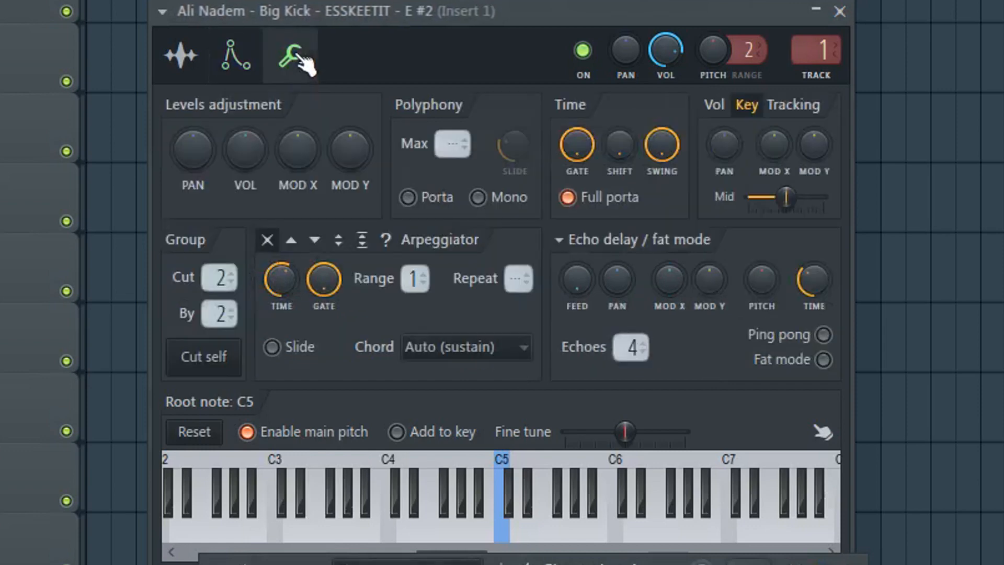
{"action": "key", "text": "Escape"}
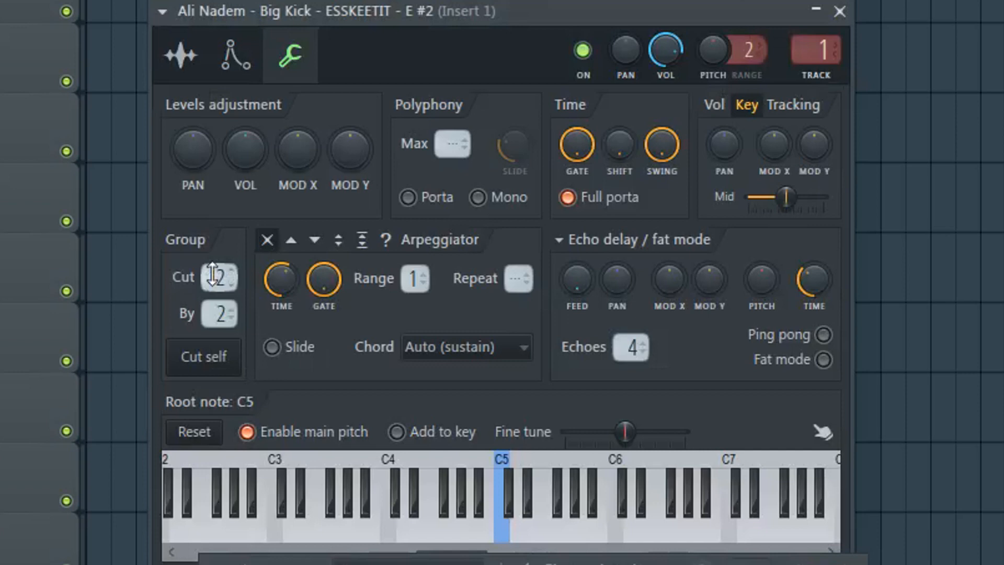
{"action": "scroll", "coordinate": [212, 273], "scroll_direction": "down", "scroll_amount": 2}
{"action": "scroll", "coordinate": [217, 319], "scroll_direction": "down", "scroll_amount": 2}
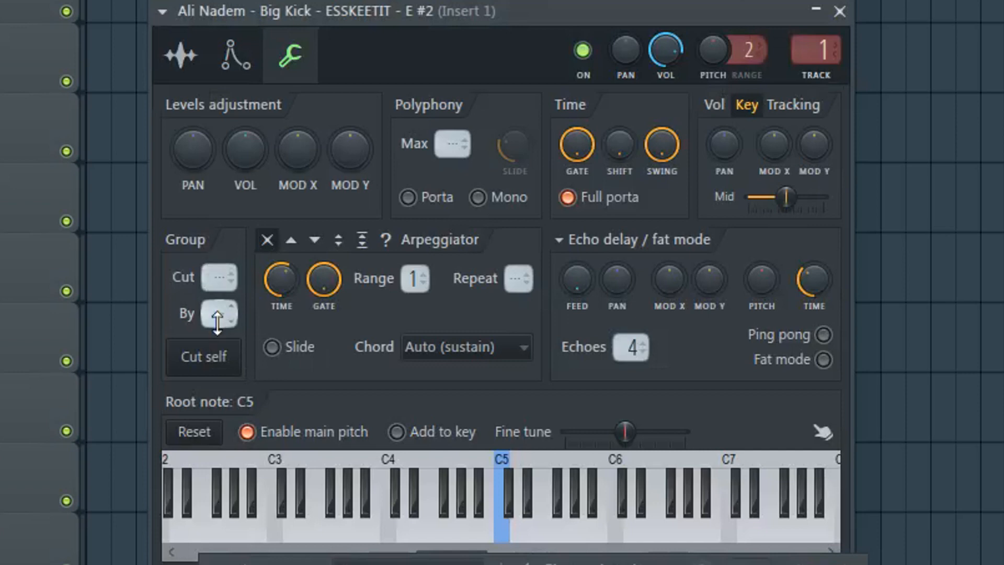
{"action": "scroll", "coordinate": [214, 276], "scroll_direction": "up", "scroll_amount": 3}
{"action": "scroll", "coordinate": [217, 314], "scroll_direction": "up", "scroll_amount": 1}
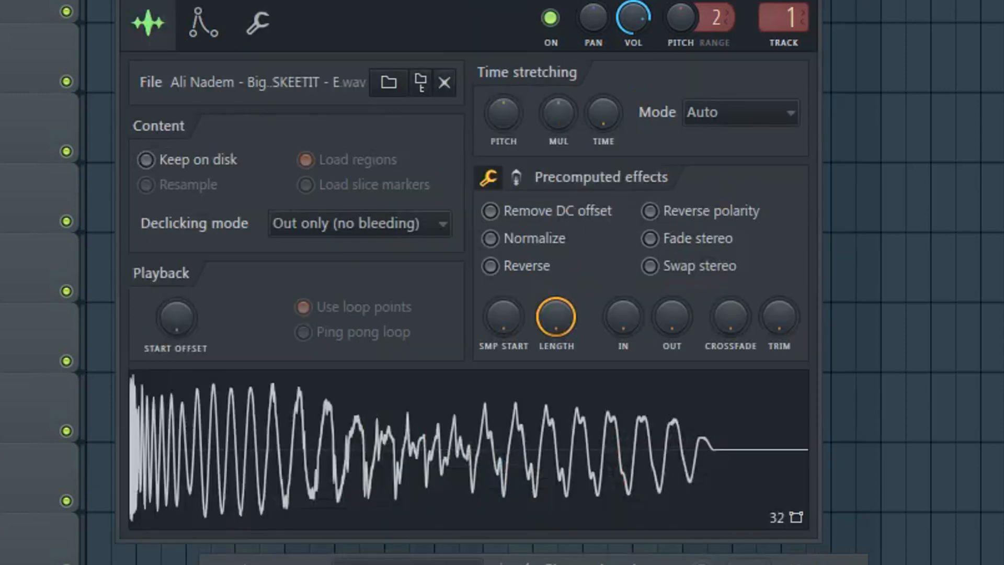
Step: Review the cloned kick's settings and slightly shorten the attack of its volume envelope
{"action": "left_click", "coordinate": [214, 25]}
{"action": "left_click", "coordinate": [259, 25]}
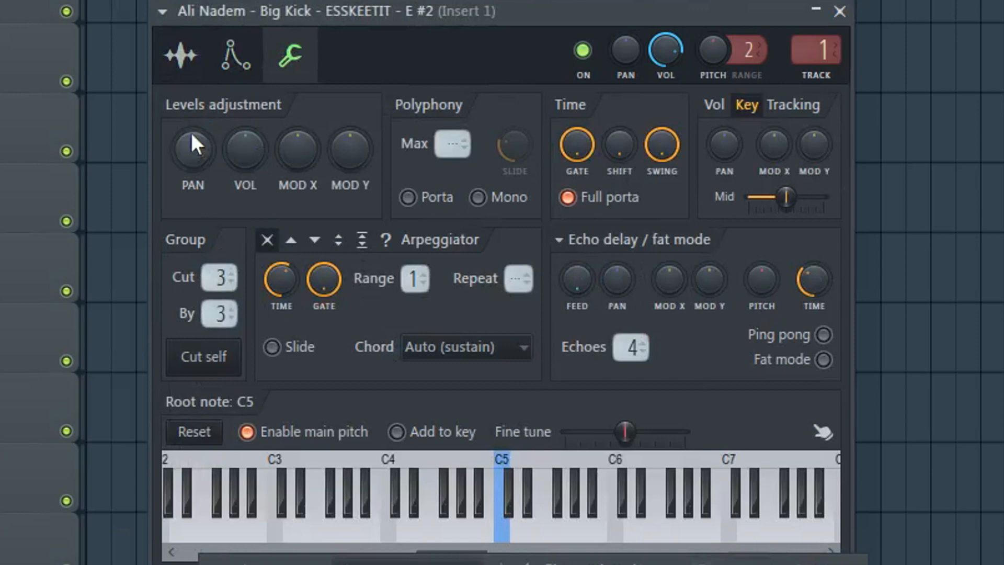
{"action": "left_click", "coordinate": [182, 56]}
{"action": "left_click", "coordinate": [238, 58]}
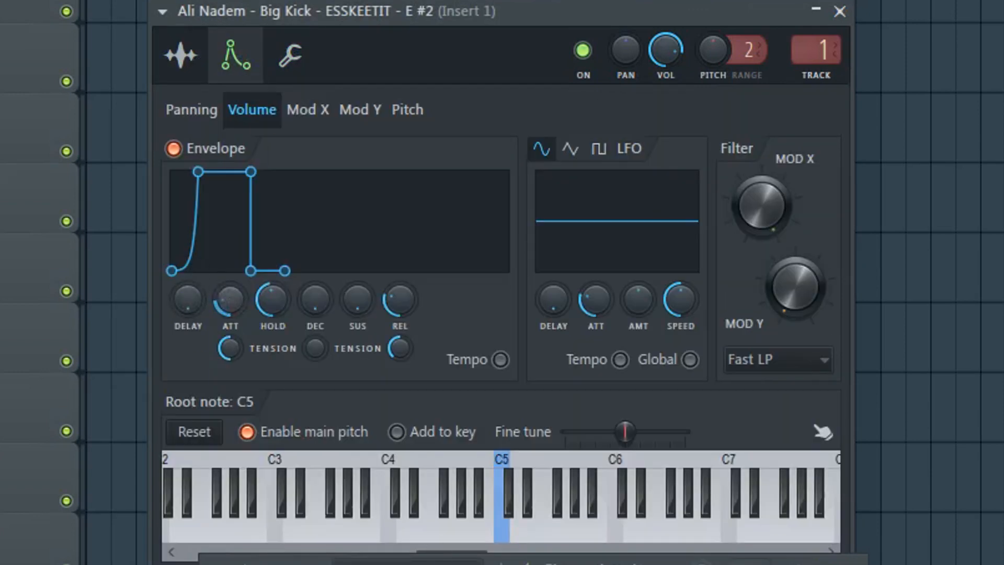
{"action": "left_click_drag", "start_coordinate": [225, 295], "coordinate": [225, 308]}
{"action": "left_click_drag", "start_coordinate": [269, 299], "coordinate": [226, 315]}
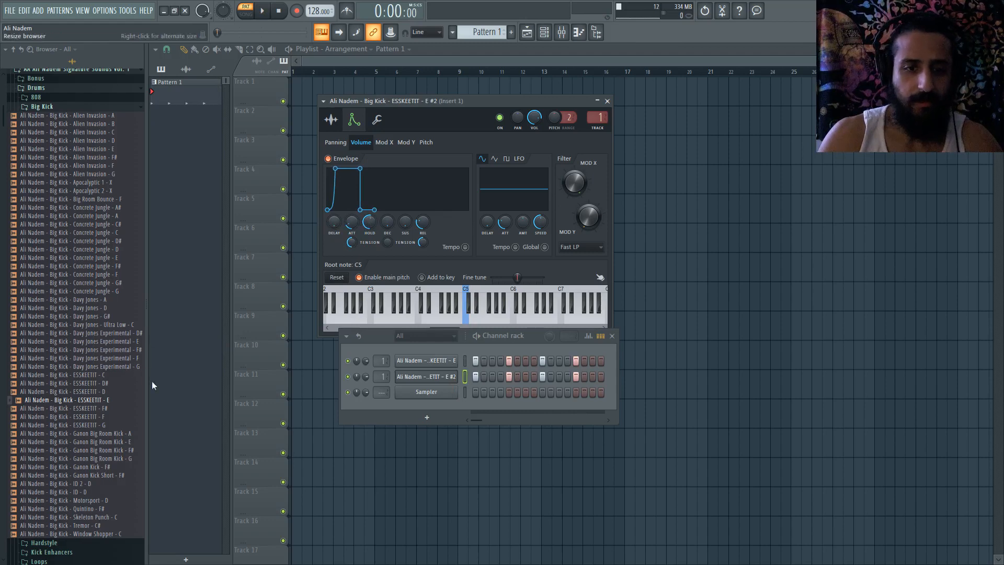
Step: Play back the pattern to hear the transient and body kick layers together
{"action": "key", "text": "space"}
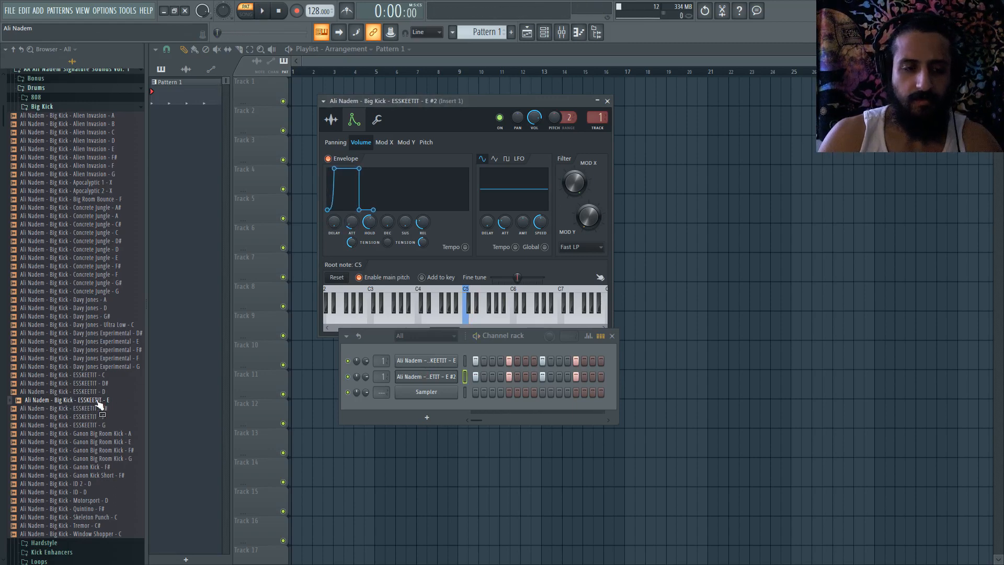
{"action": "key", "text": "space"}
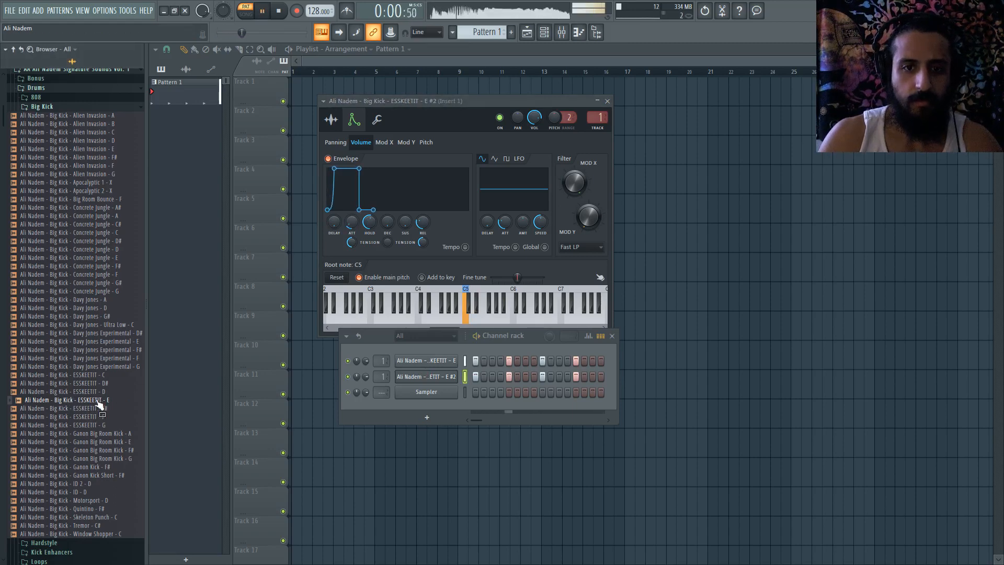
{"action": "key", "text": "space"}
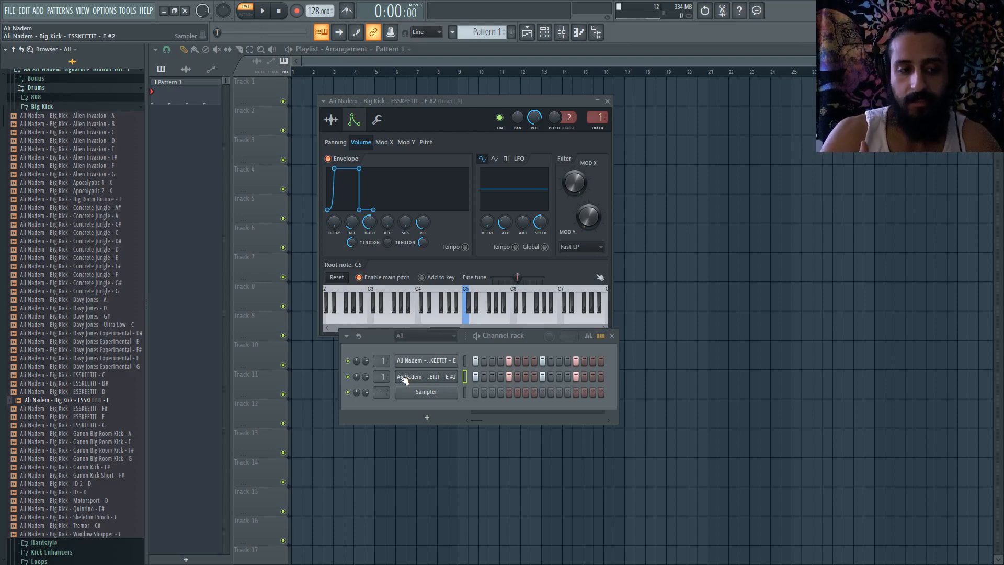
Step: Audition the ESSKEETIT big kick samples in F#, F and C from the browser
{"action": "left_click", "coordinate": [105, 409]}
{"action": "left_click", "coordinate": [103, 417]}
{"action": "left_click", "coordinate": [95, 376]}
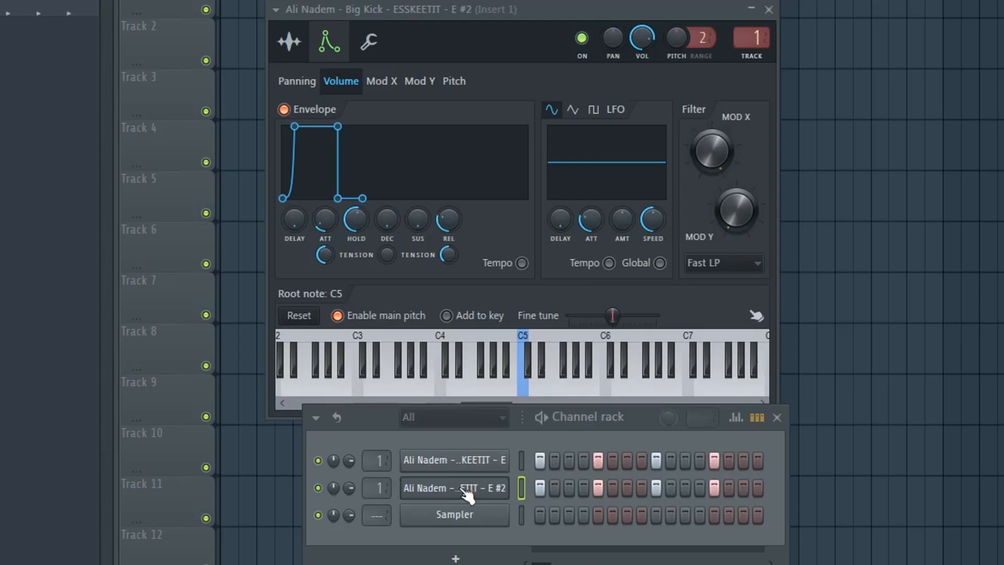
Step: Rename the cloned kick channel as BODY E
{"action": "right_click", "coordinate": [454, 376]}
{"action": "left_click", "coordinate": [579, 528]}
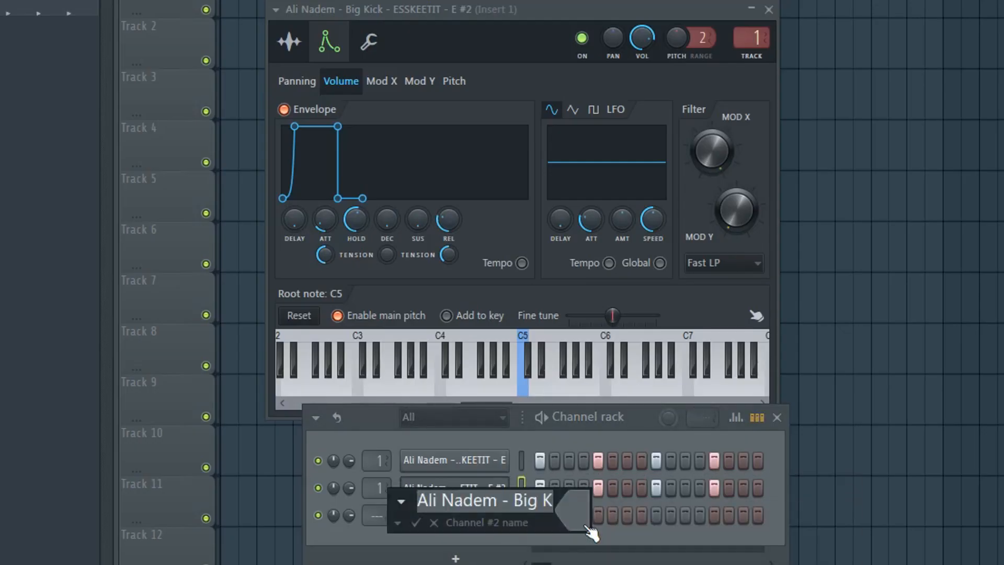
{"action": "type", "text": "BODY E"}
{"action": "key", "text": "Return"}
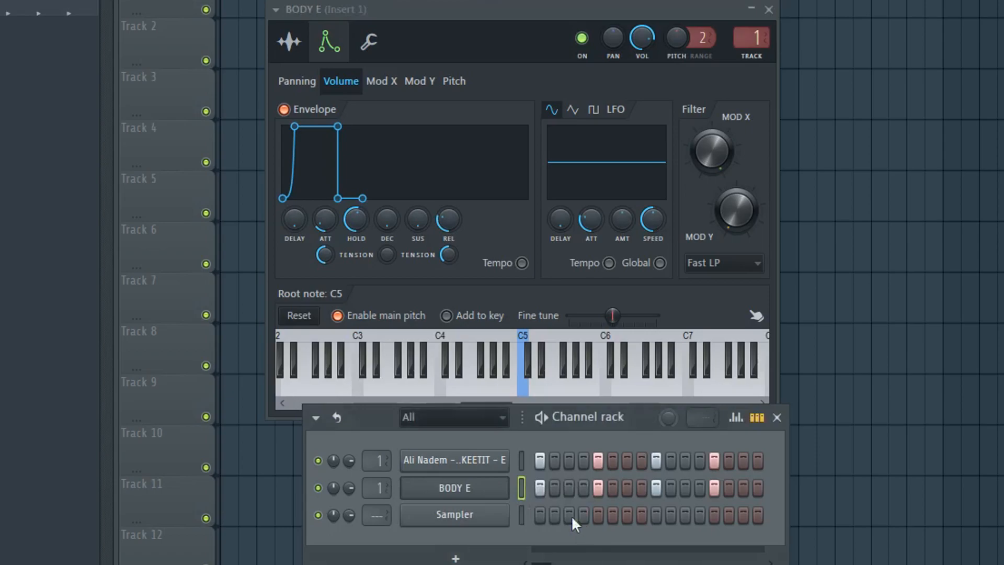
Step: Clone the BODY E channel and rename the copy as BODY F#
{"action": "right_click", "coordinate": [450, 492]}
{"action": "left_click", "coordinate": [493, 477]}
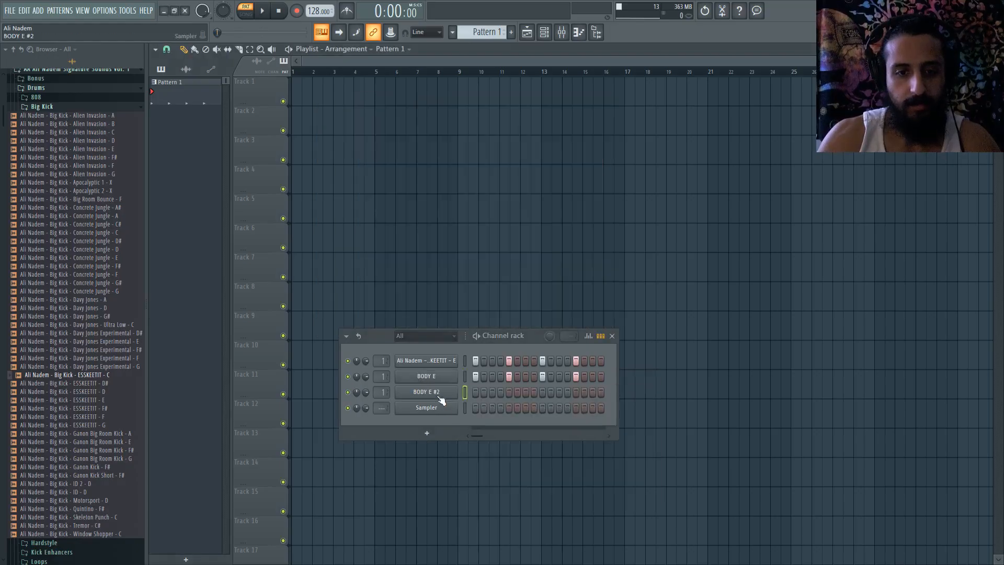
{"action": "right_click", "coordinate": [441, 399]}
{"action": "left_click", "coordinate": [479, 415]}
{"action": "type", "text": "BOD"}
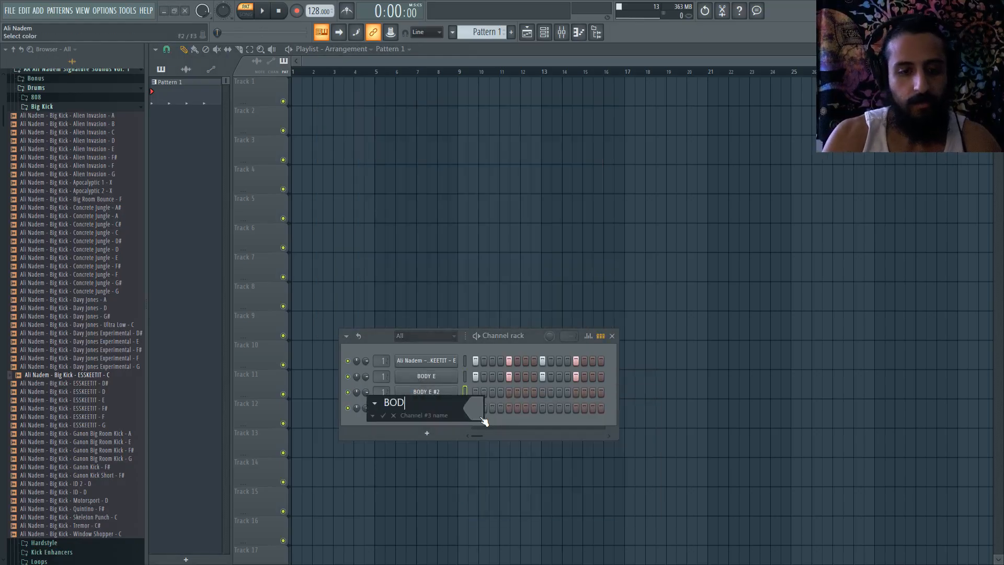
{"action": "type", "text": "Y F#"}
{"action": "key", "text": "Return"}
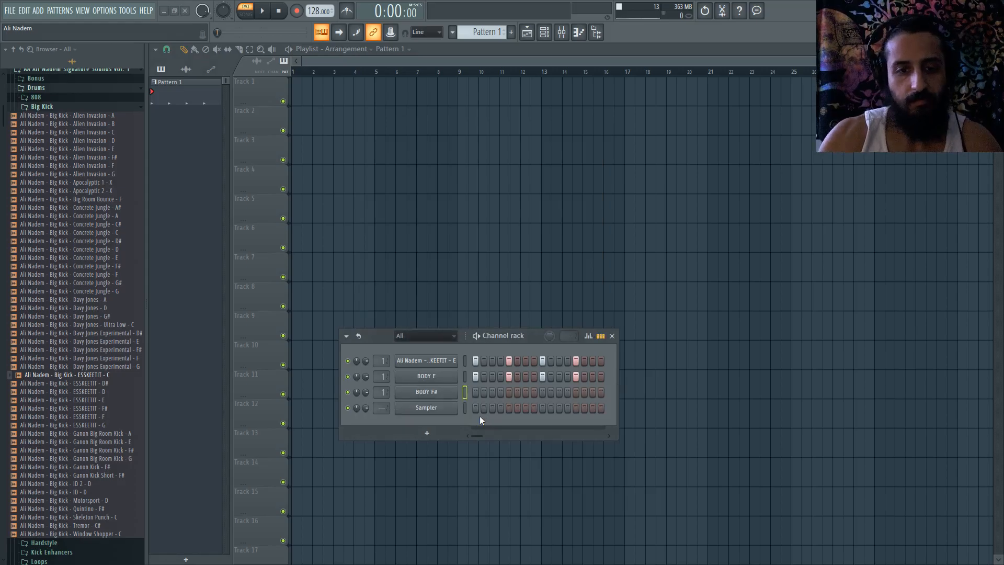
Step: Raise the time-stretching pitch of the BODY F# channel's sample
{"action": "left_click", "coordinate": [455, 392]}
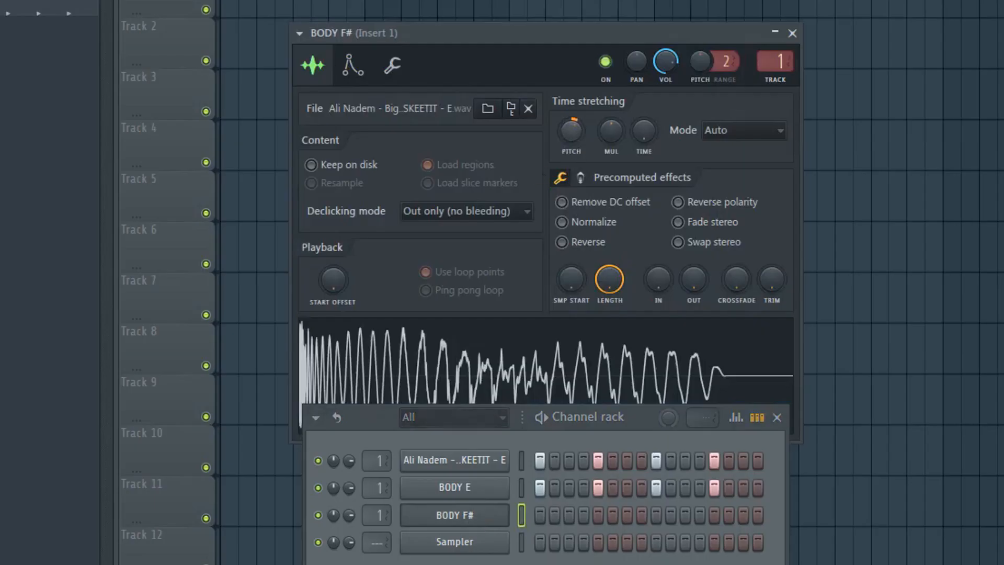
{"action": "left_click_drag", "start_coordinate": [571, 131], "coordinate": [571, 125]}
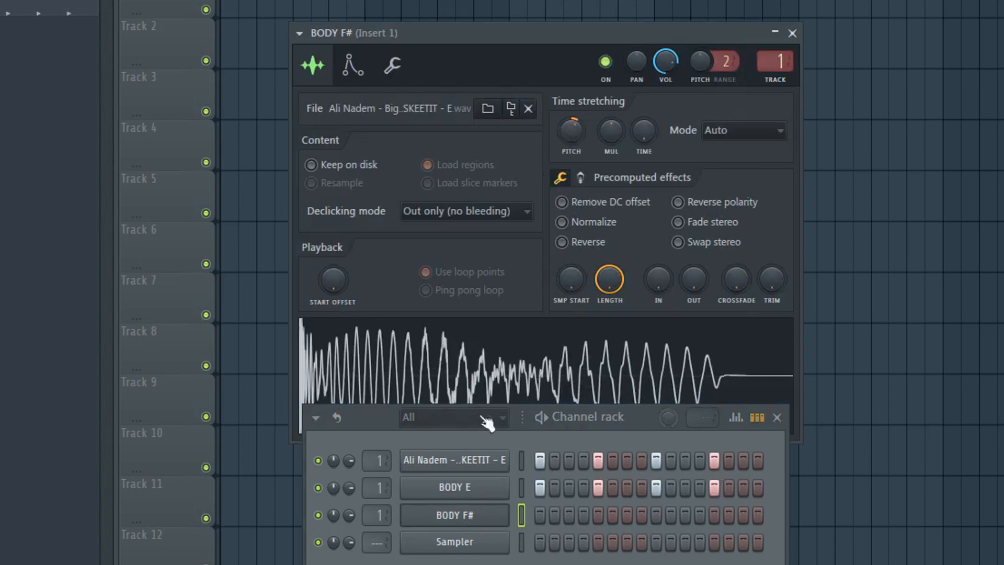
Step: Clone the BODY F# channel and lower the time-stretching pitch of the copy's sample
{"action": "right_click", "coordinate": [450, 517]}
{"action": "left_click", "coordinate": [488, 544]}
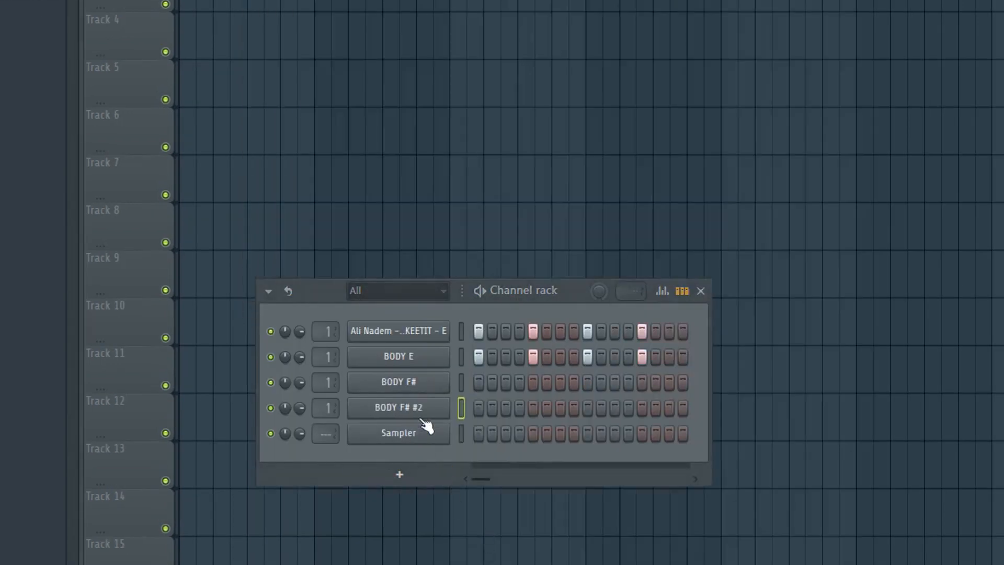
{"action": "right_click", "coordinate": [533, 43]}
{"action": "left_click", "coordinate": [554, 51]}
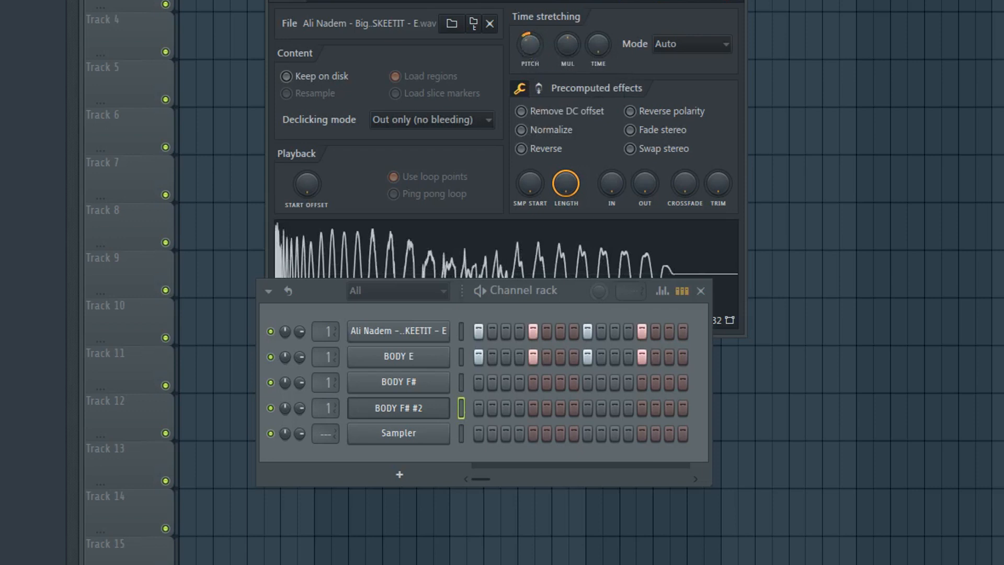
{"action": "left_click_drag", "start_coordinate": [530, 45], "coordinate": [530, 50]}
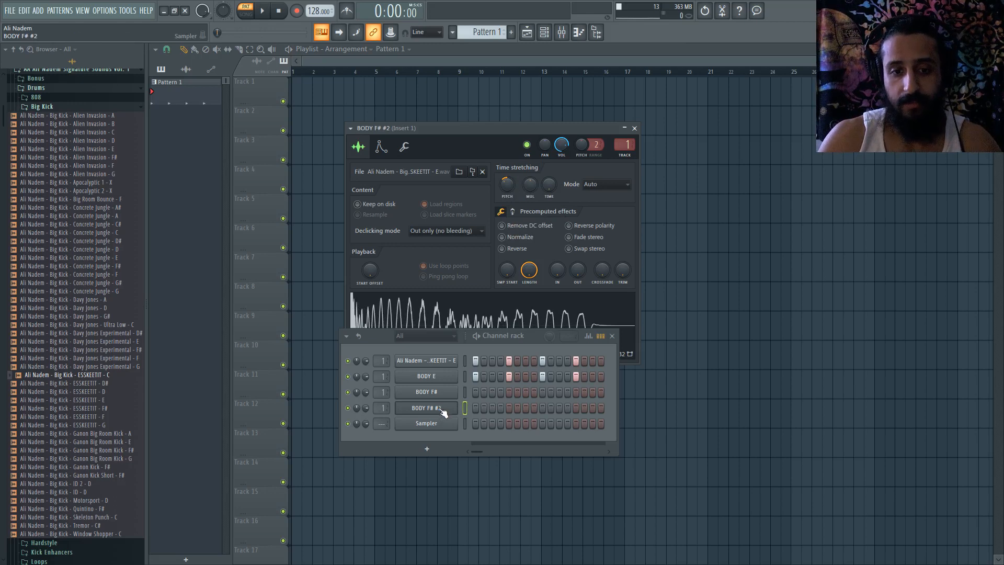
Step: Rename the cloned BODY F# #2 channel as BODY C#
{"action": "right_click", "coordinate": [423, 411]}
{"action": "left_click", "coordinate": [484, 431]}
{"action": "key", "text": "End"}
{"action": "key", "text": "BackSpace"}
{"action": "key", "text": "BackSpace"}
{"action": "key", "text": "BackSpace"}
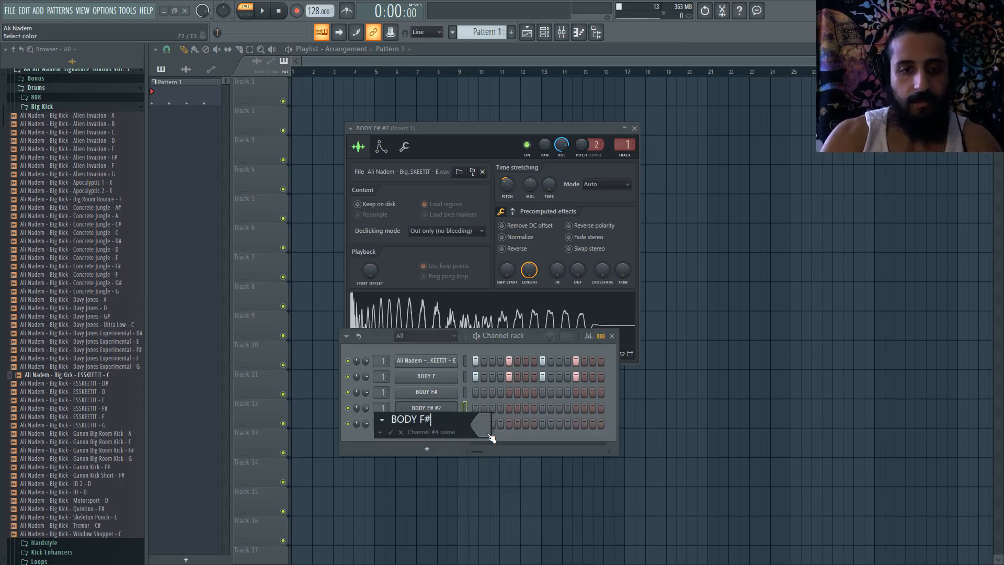
{"action": "key", "text": "BackSpace"}
{"action": "key", "text": "BackSpace"}
{"action": "key", "text": "BackSpace"}
{"action": "type", "text": "C#"}
{"action": "key", "text": "Return"}
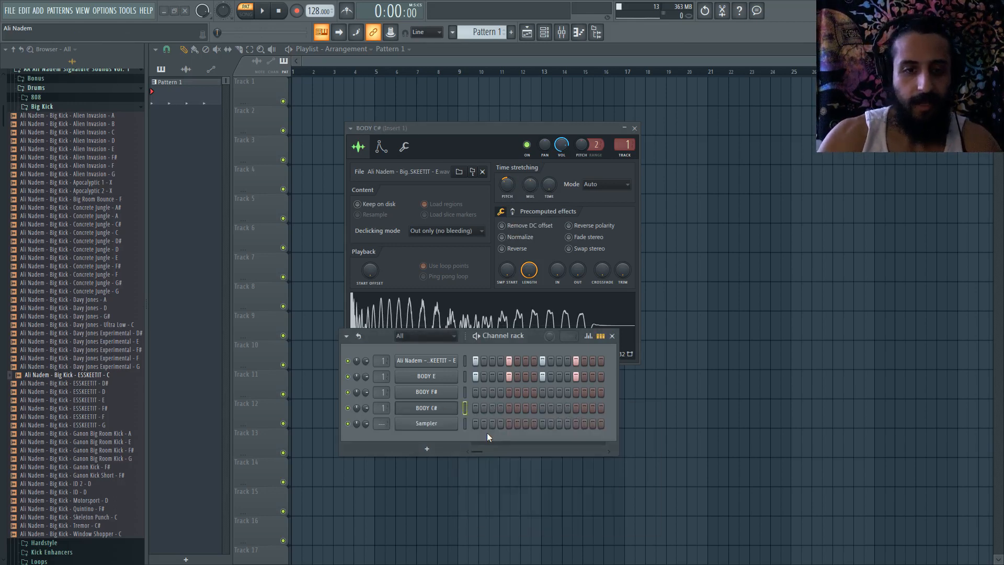
Step: Rename the transient kick channel in the first row as PUNCH
{"action": "left_click", "coordinate": [451, 393]}
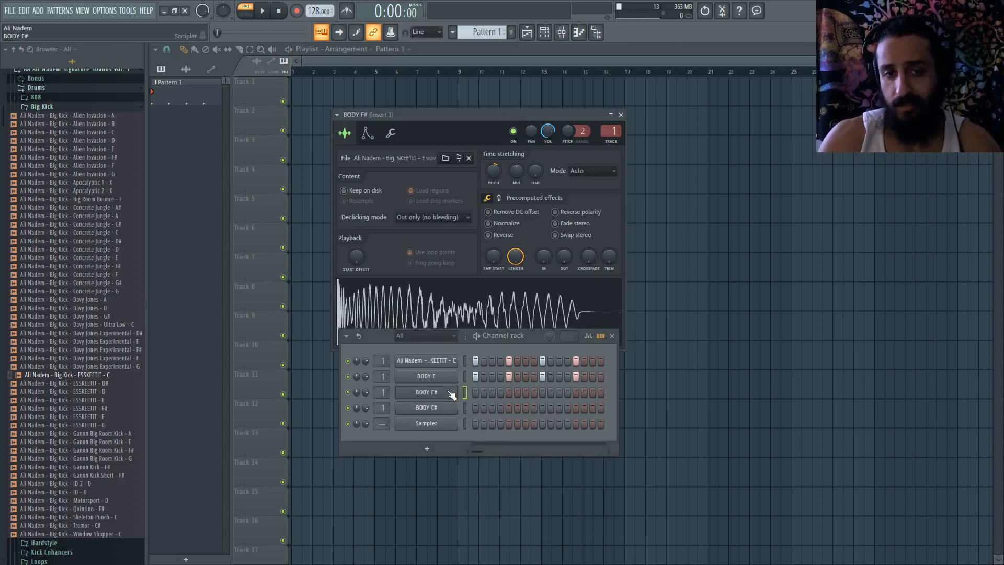
{"action": "right_click", "coordinate": [453, 360]}
{"action": "left_click", "coordinate": [497, 383]}
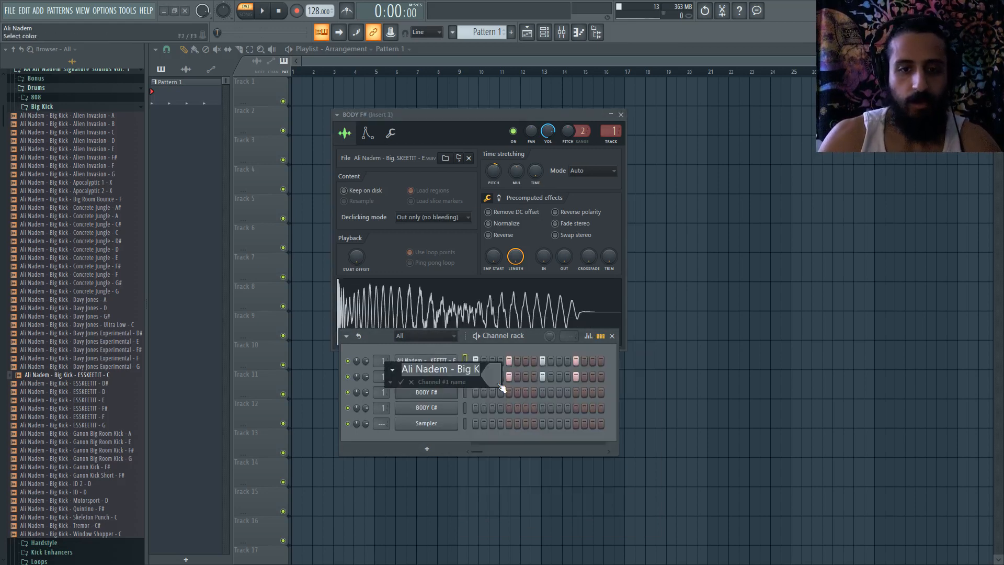
{"action": "type", "text": "PUNCH"}
{"action": "key", "text": "Return"}
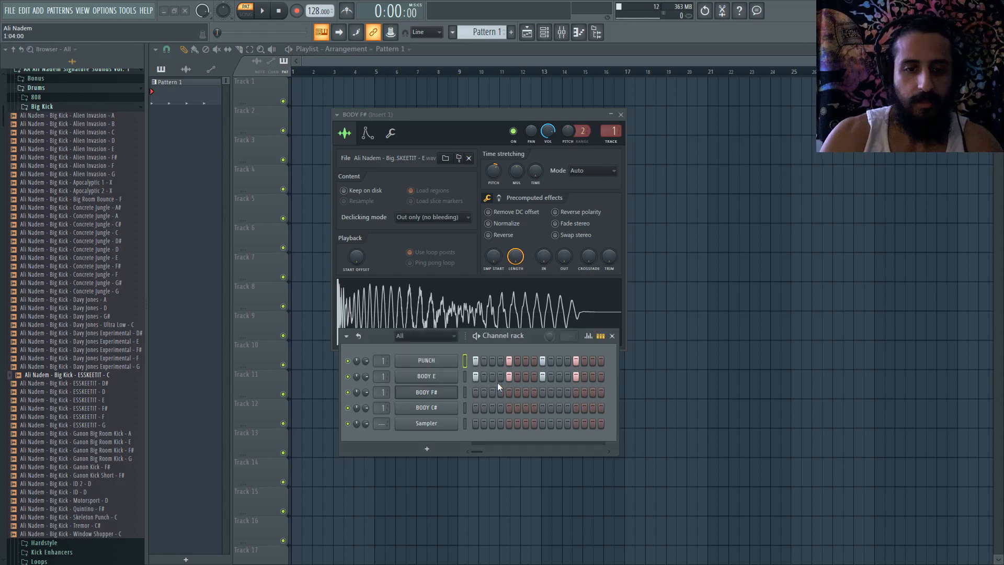
Step: Route the three BODY channels to mixer track 2 and delete the unused Sampler channel
{"action": "left_click_drag", "start_coordinate": [382, 394], "coordinate": [383, 404]}
{"action": "right_click", "coordinate": [430, 426]}
{"action": "left_click", "coordinate": [477, 533]}
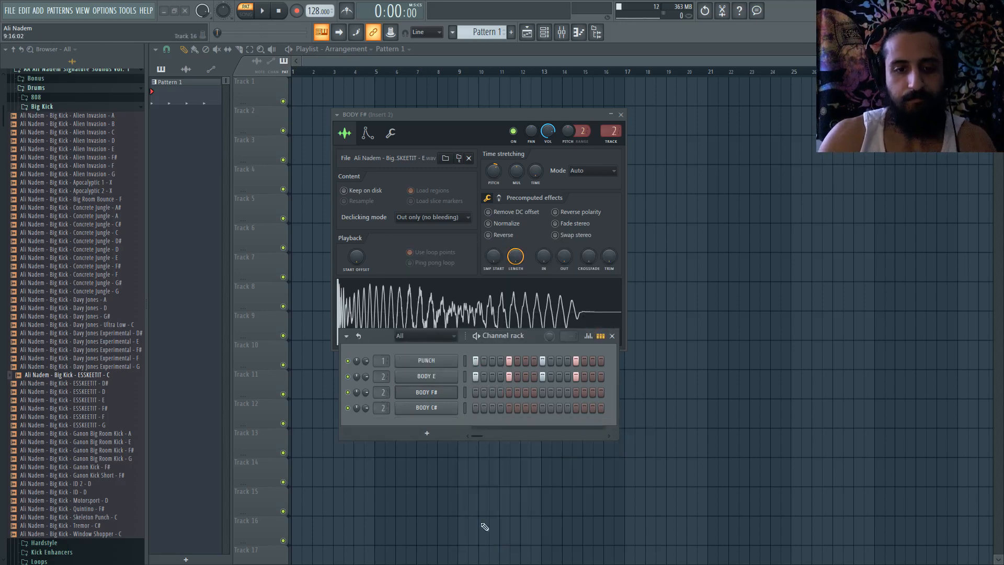
Step: Copy the four kick notes from BODY E's piano roll and open the piano roll of BODY F#
{"action": "right_click", "coordinate": [443, 380]}
{"action": "left_click", "coordinate": [523, 377]}
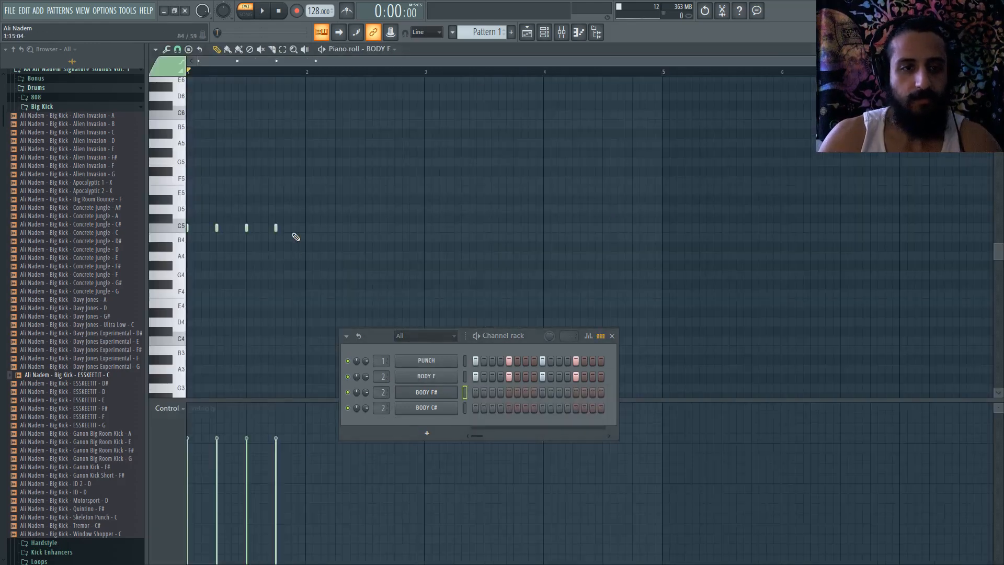
{"action": "right_click", "coordinate": [438, 393]}
{"action": "left_click", "coordinate": [503, 392]}
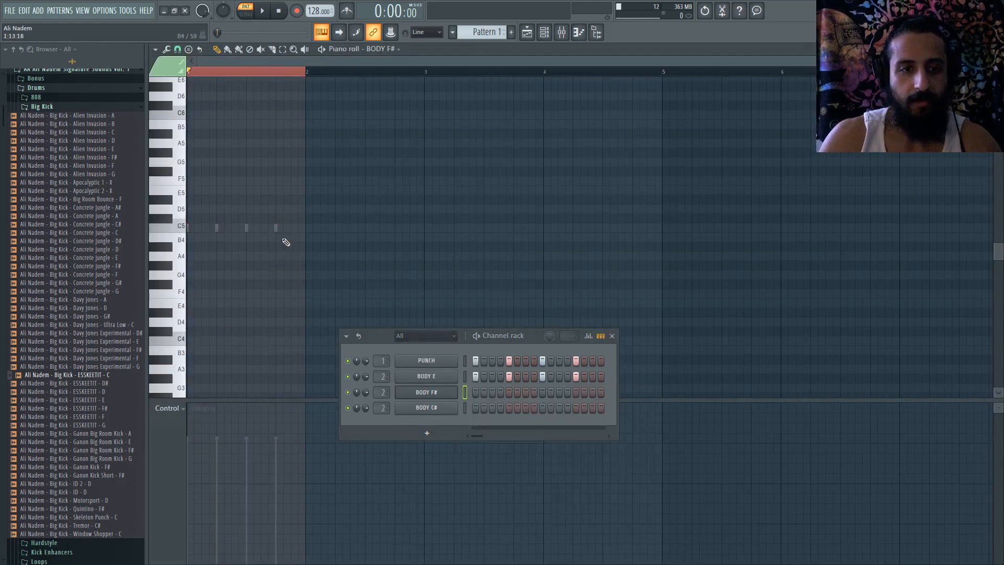
{"action": "key", "text": "ctrl+v"}
{"action": "left_click_drag", "start_coordinate": [276, 227], "coordinate": [392, 227]}
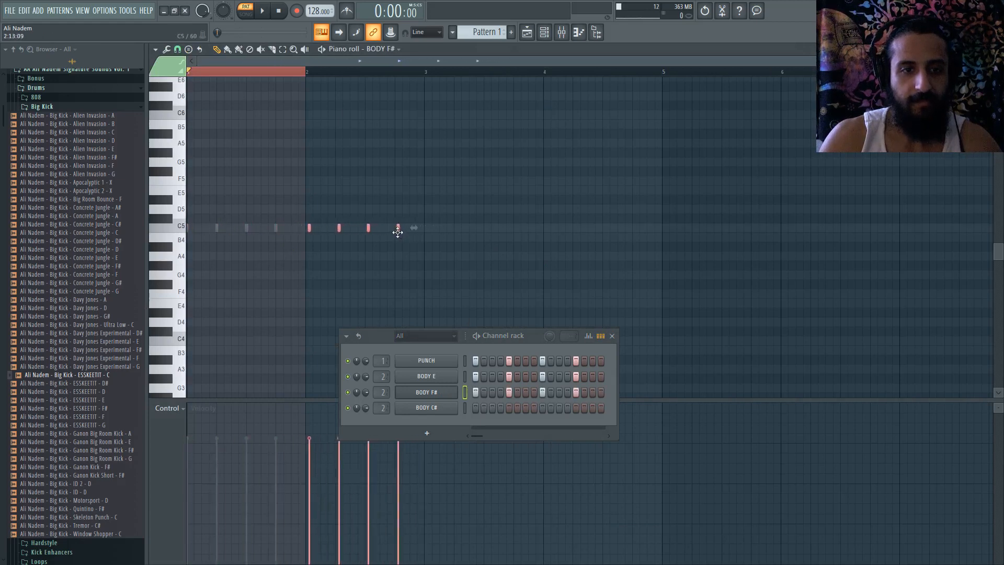
{"action": "scroll", "coordinate": [324, 231], "scroll_direction": "up", "scroll_amount": 5}
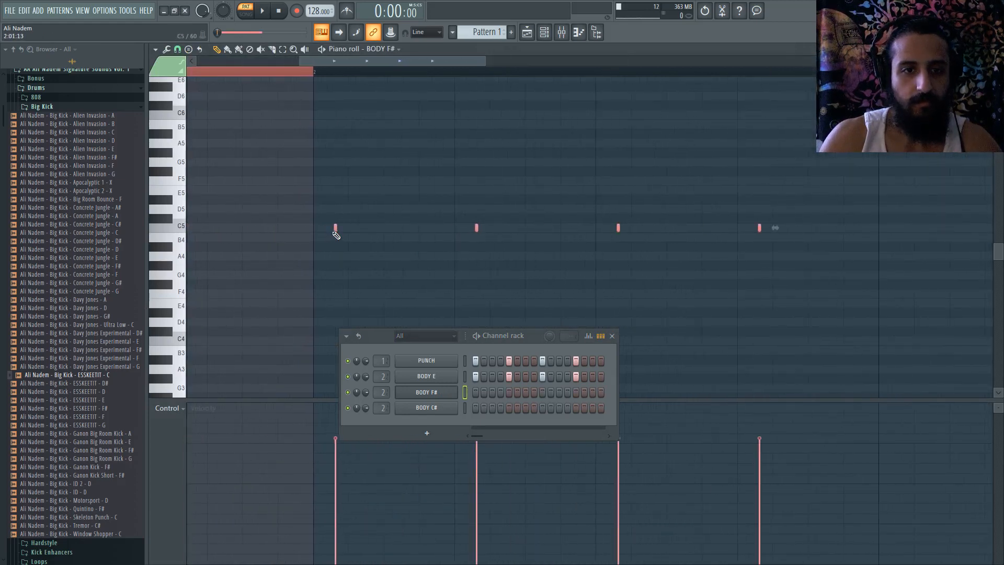
{"action": "scroll", "coordinate": [301, 237], "scroll_direction": "down", "scroll_amount": 3}
{"action": "key", "text": "Delete"}
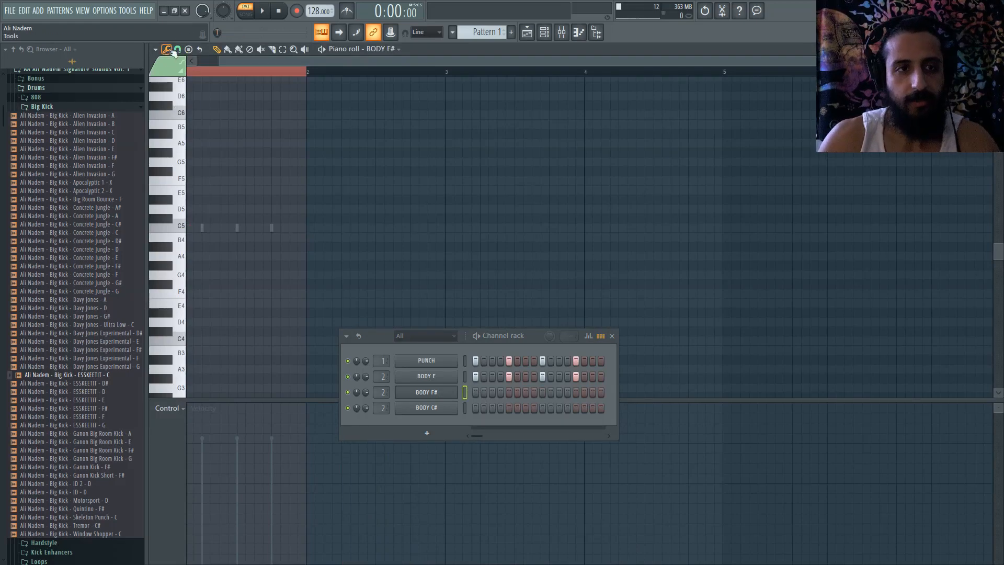
Step: Change the piano roll's snap setting, and paste the four copied notes into BODY F# starting at bar 2
{"action": "left_click", "coordinate": [178, 49]}
{"action": "left_click", "coordinate": [188, 99]}
{"action": "key", "text": "ctrl+v"}
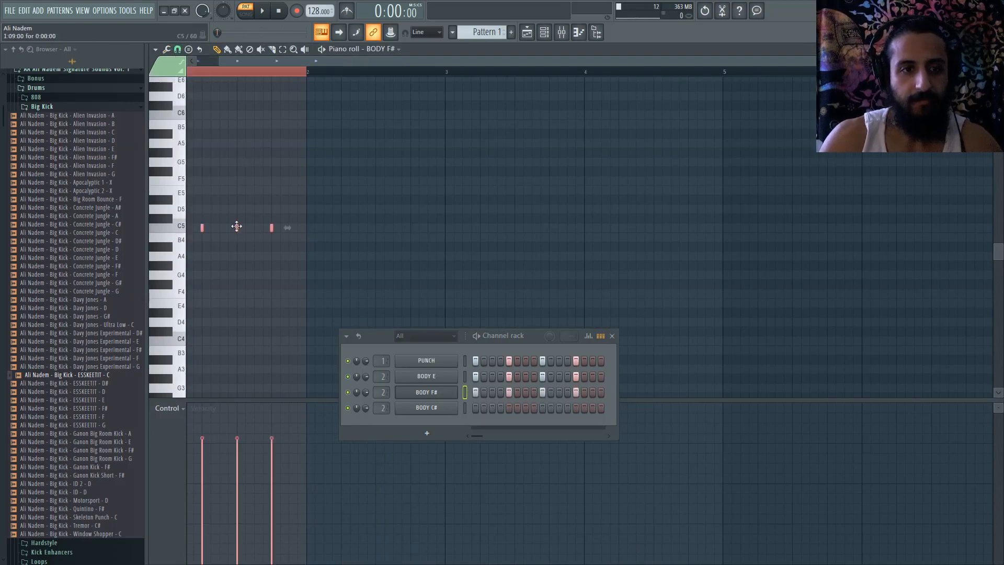
{"action": "left_click_drag", "start_coordinate": [236, 228], "coordinate": [375, 229]}
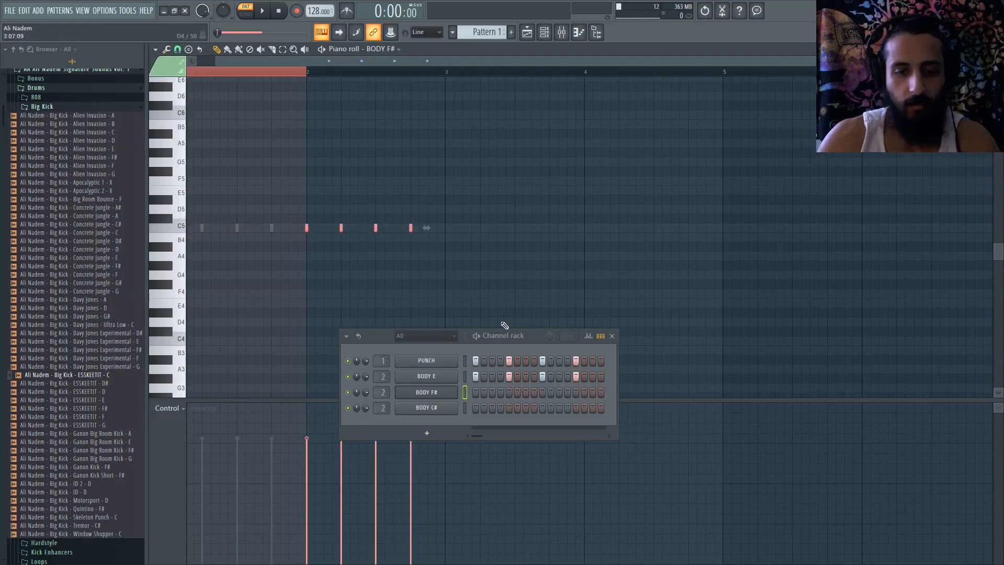
Step: Paste the four kick notes into the BODY C# piano roll and move them to start at bar 3
{"action": "right_click", "coordinate": [431, 408]}
{"action": "left_click", "coordinate": [478, 408]}
{"action": "key", "text": "ctrl+v"}
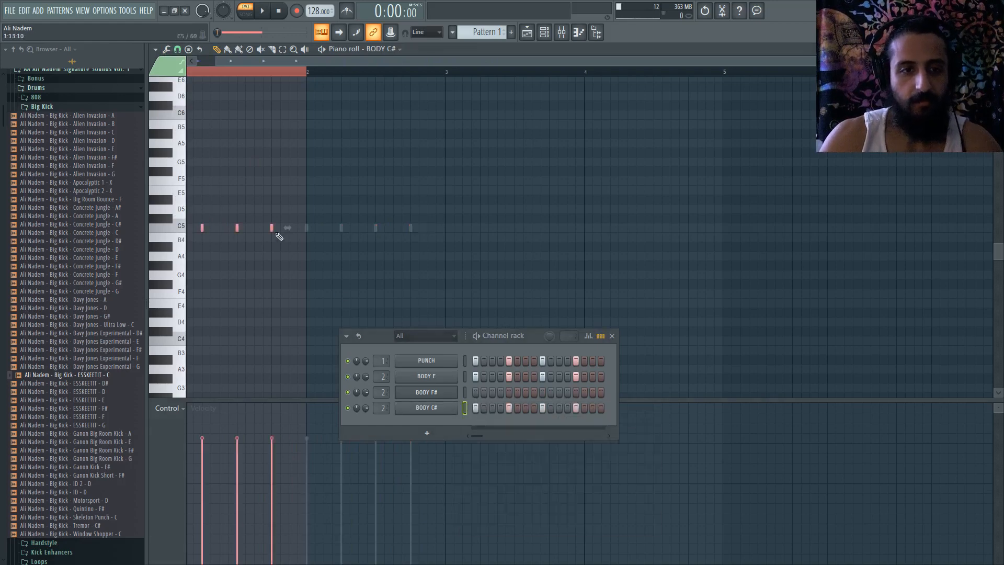
{"action": "left_click_drag", "start_coordinate": [278, 228], "coordinate": [521, 229]}
Step: Paste the four kick notes into the BODY E piano roll and move the pasted copy to bar 4
{"action": "right_click", "coordinate": [430, 377]}
{"action": "left_click", "coordinate": [479, 377]}
{"action": "key", "text": "ctrl+v"}
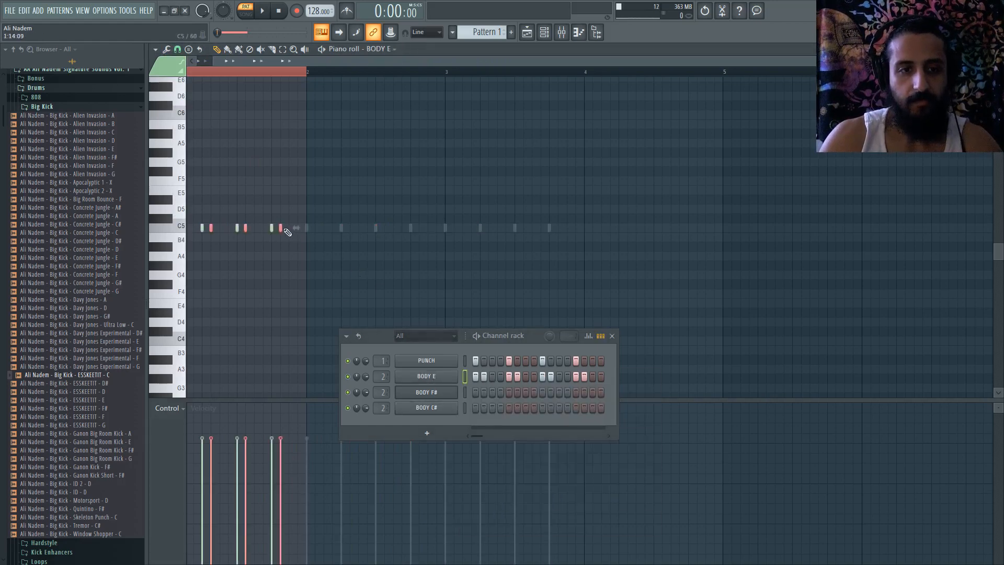
{"action": "key", "text": "ctrl+a"}
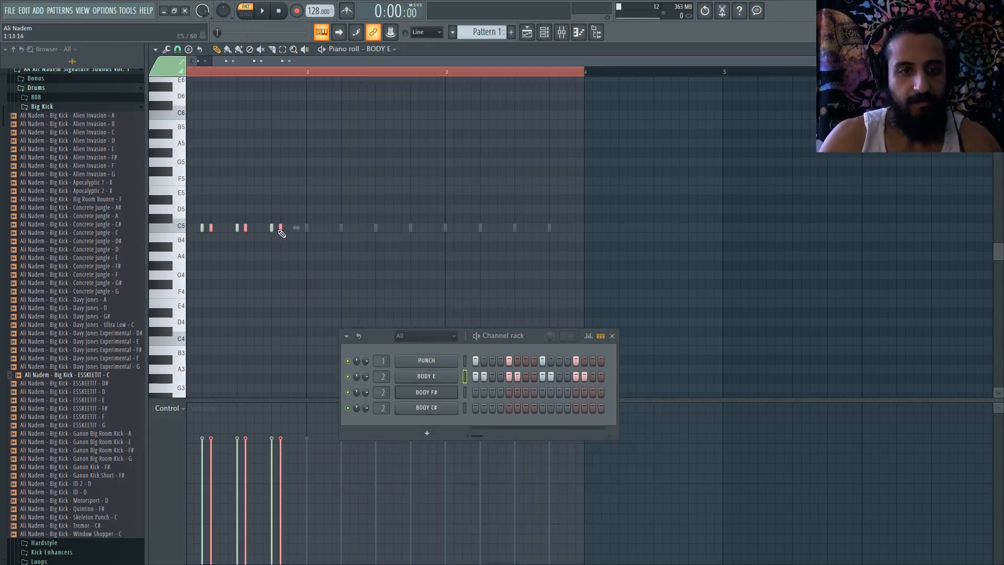
{"action": "left_click_drag", "start_coordinate": [281, 233], "coordinate": [689, 225]}
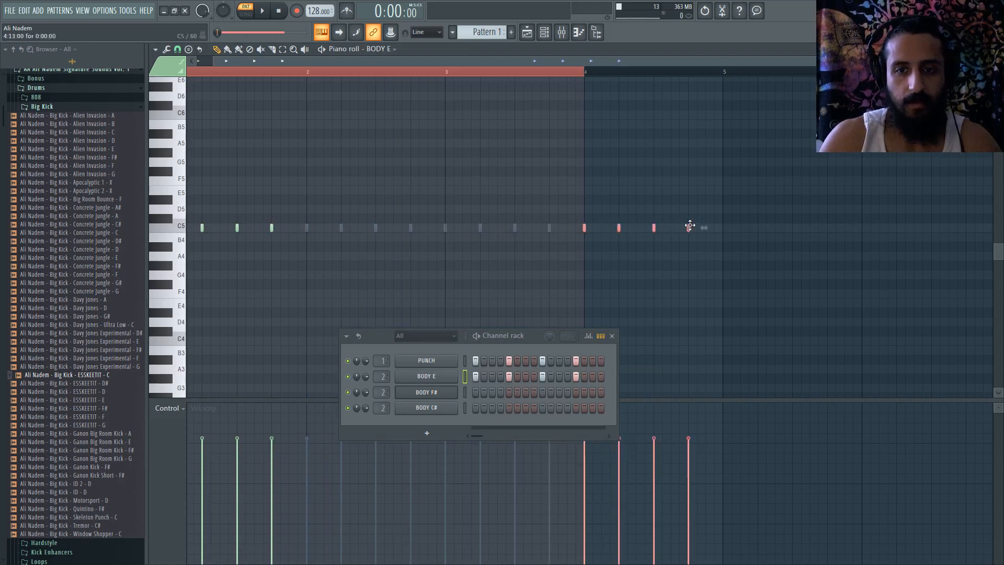
Step: Place the Pattern 1 clip at bar 1 of Track 3 in the playlist and select its four-bar range
{"action": "key", "text": "F5"}
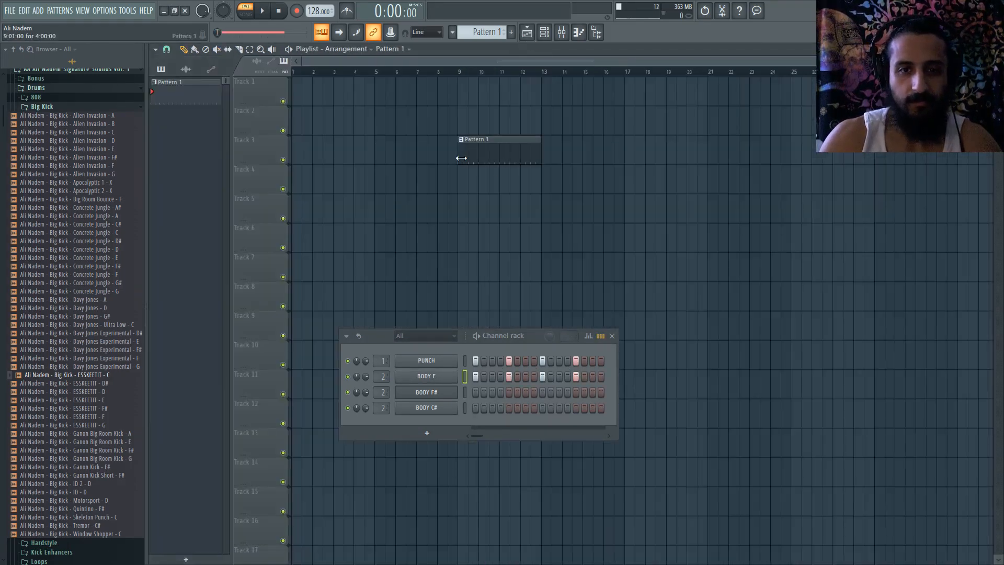
{"action": "left_click_drag", "start_coordinate": [461, 157], "coordinate": [294, 158]}
{"action": "key", "text": "ctrl+a"}
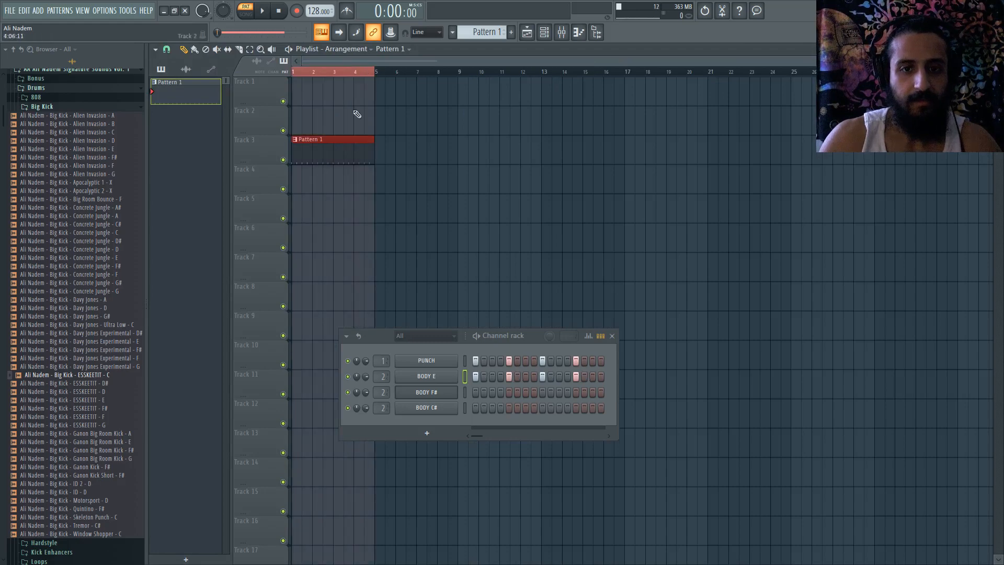
Step: Duplicate the PUNCH kick notes in the piano roll so they fill all four bars
{"action": "right_click", "coordinate": [460, 358]}
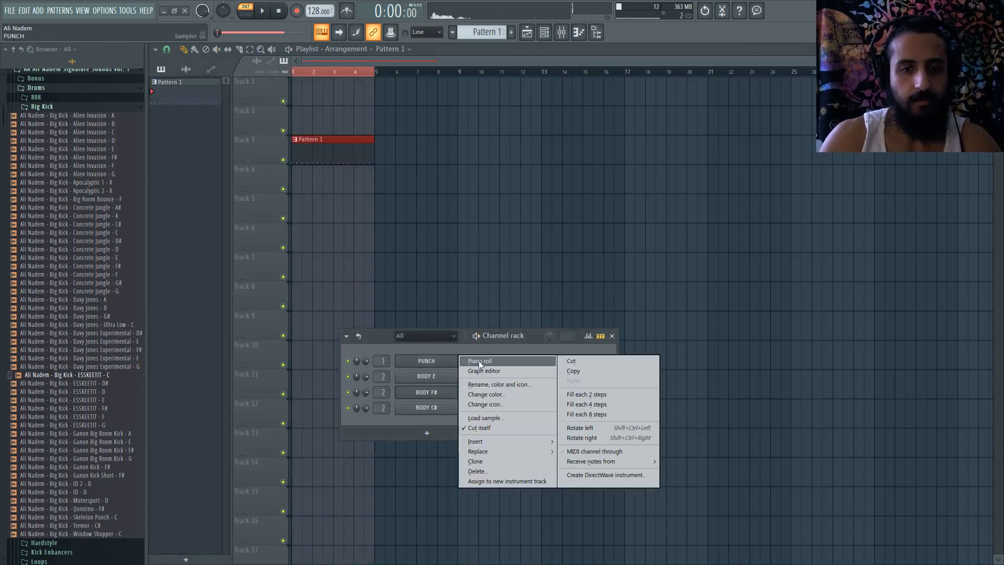
{"action": "left_click", "coordinate": [480, 362]}
{"action": "key", "text": "ctrl+a"}
{"action": "mouse_move", "coordinate": [263, 228]}
{"action": "left_mouse_down"}
{"action": "mouse_move", "coordinate": [376, 228]}
{"action": "mouse_move", "coordinate": [363, 226]}
{"action": "left_mouse_up"}
{"action": "key", "text": "ctrl+a"}
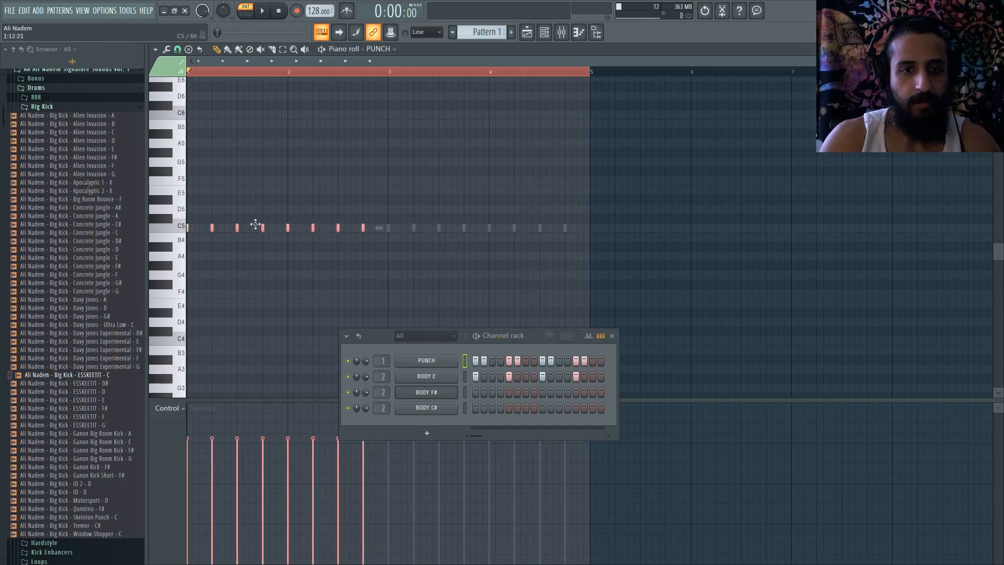
{"action": "key", "text": "ctrl+b"}
Step: Return to the playlist and play Pattern 1 to hear the punch with the changing body notes
{"action": "key", "text": "F5"}
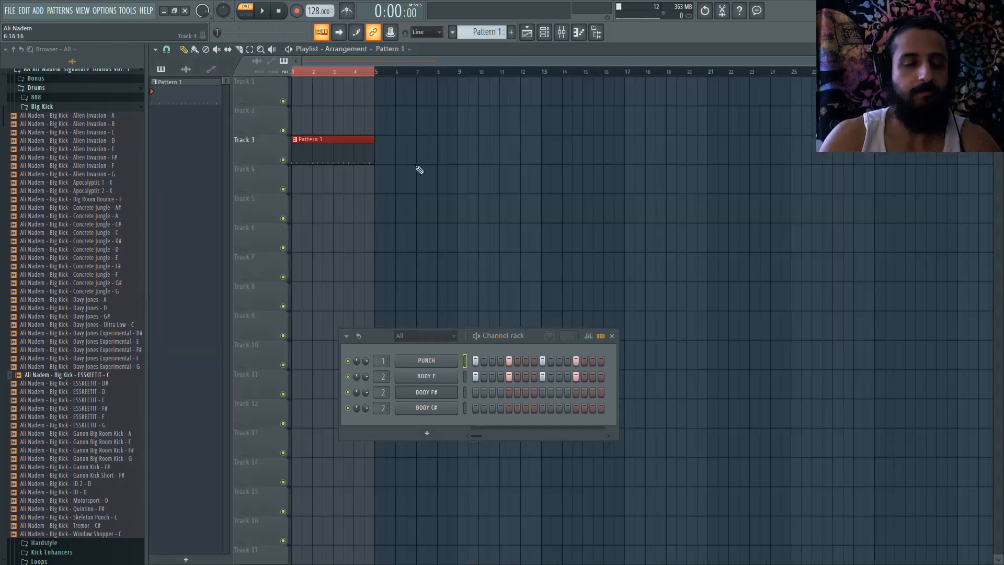
{"action": "key", "text": "space"}
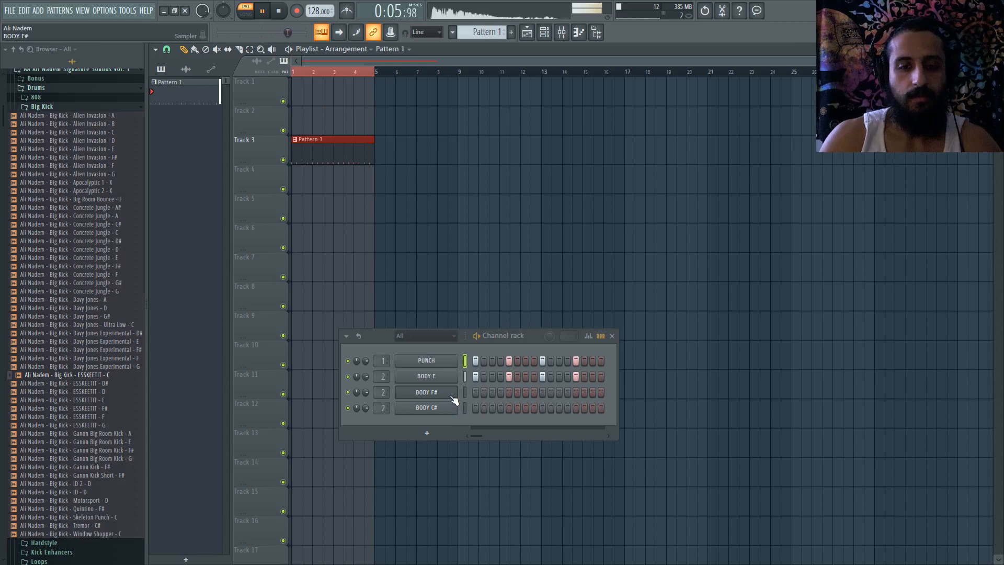
{"action": "key", "text": "space"}
Step: Clone the BODY C# channel to make a higher-pitched body channel named BODY G#
{"action": "left_click", "coordinate": [440, 407]}
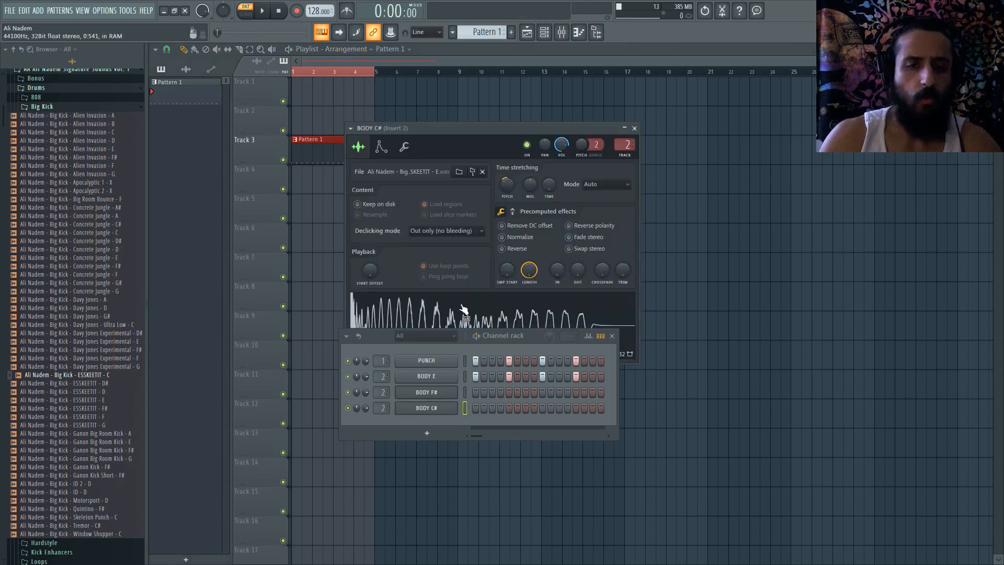
{"action": "right_click", "coordinate": [438, 407]}
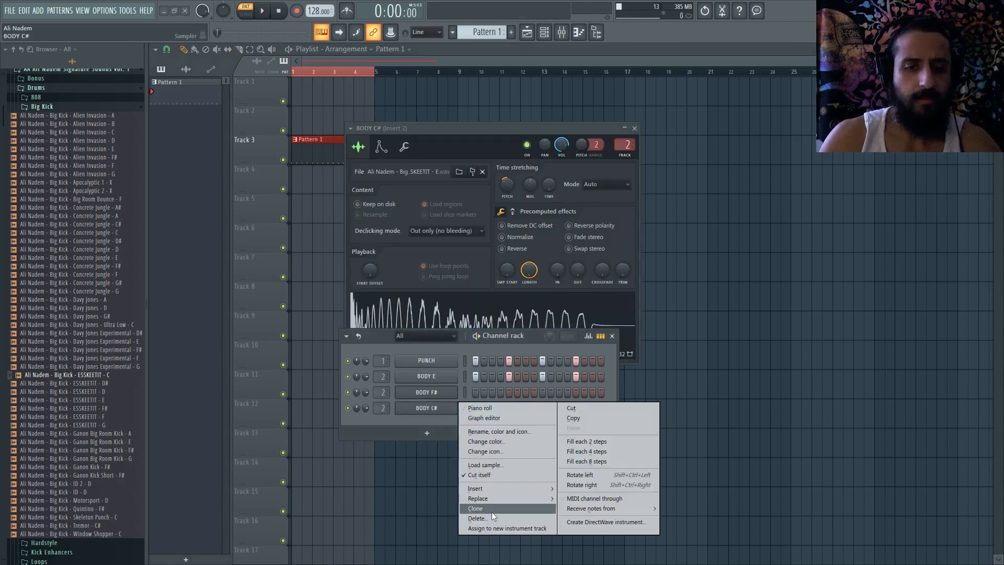
{"action": "left_click", "coordinate": [491, 509]}
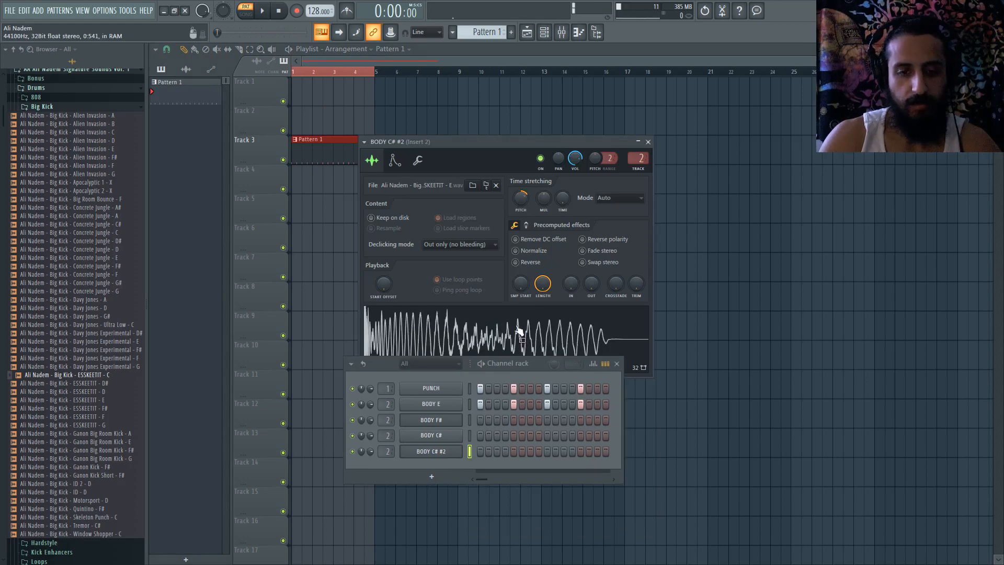
Step: Play the Pattern 1 clip in song mode from the start of the playlist
{"action": "left_click", "coordinate": [531, 34]}
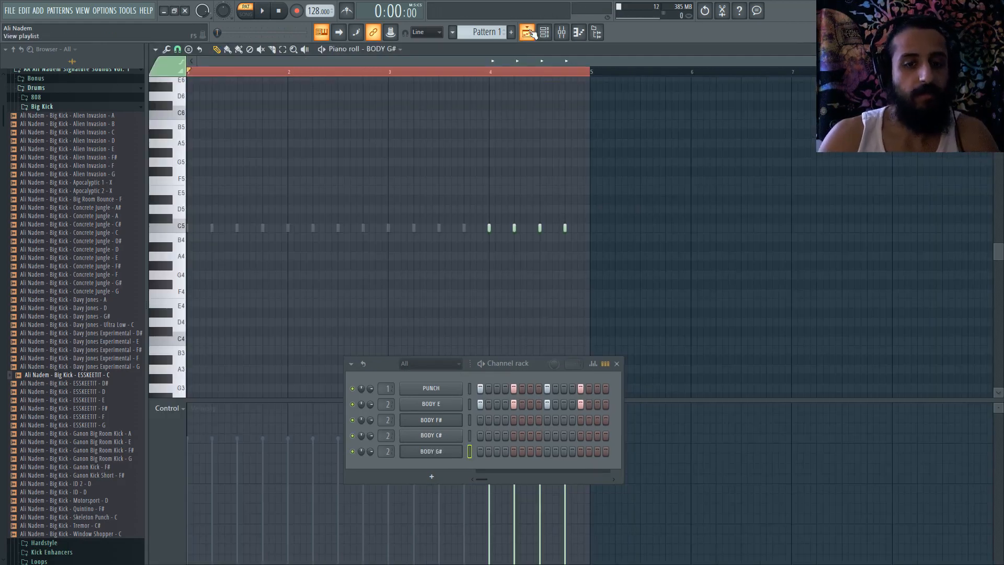
{"action": "left_click", "coordinate": [531, 34]}
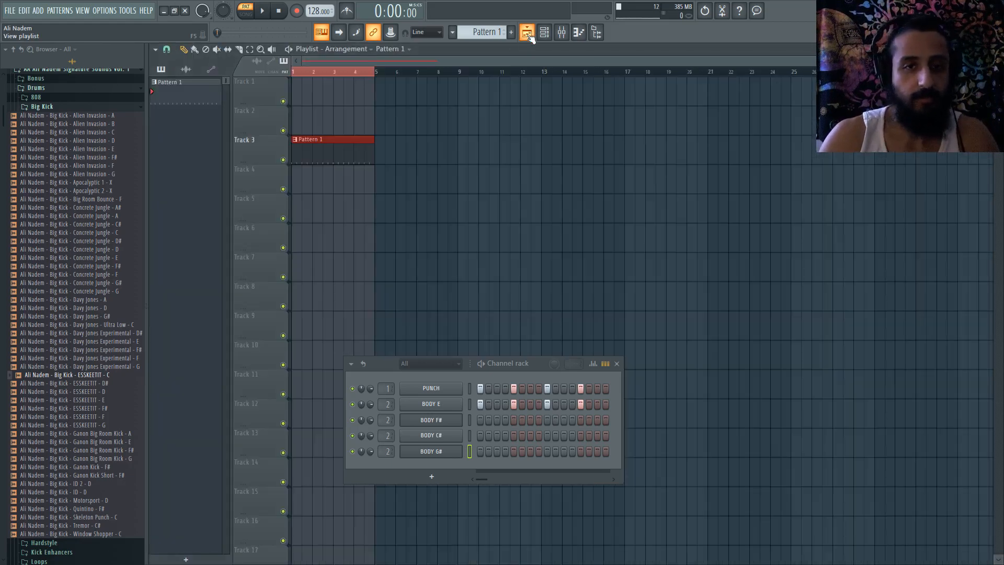
{"action": "left_click", "coordinate": [299, 72]}
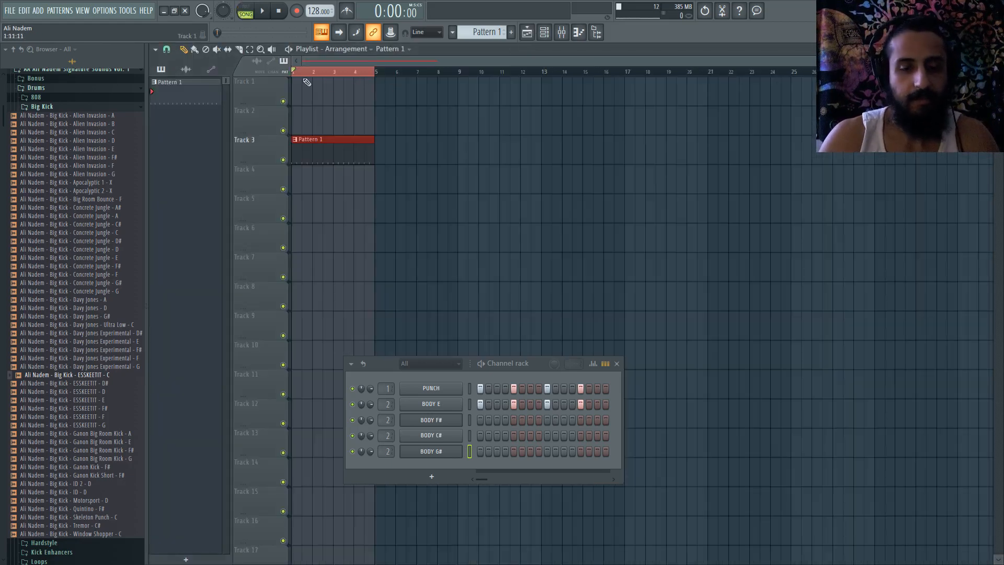
{"action": "key", "text": "space"}
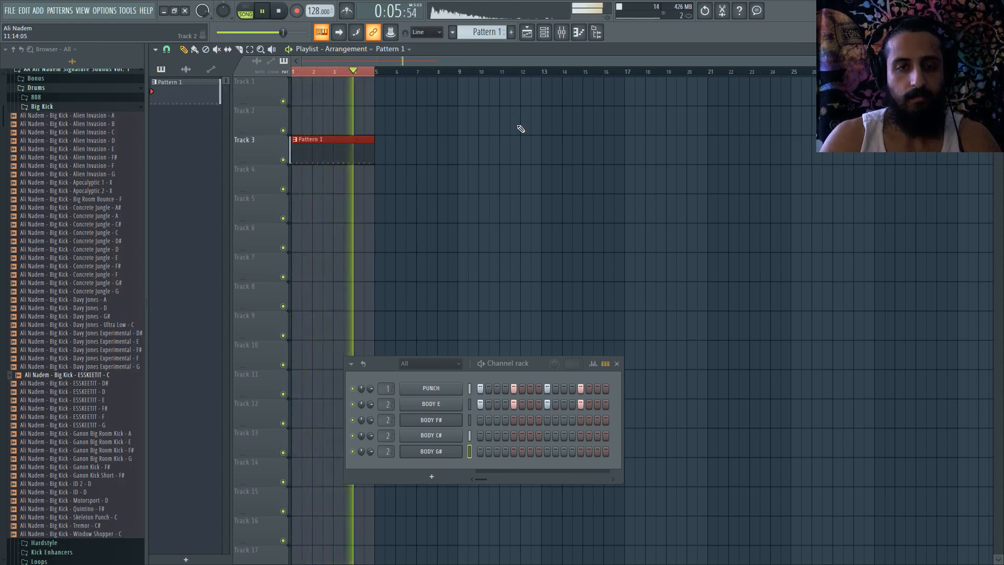
Step: Stop playback and compare the volume envelopes of the PUNCH and BODY E channels
{"action": "key", "text": "space"}
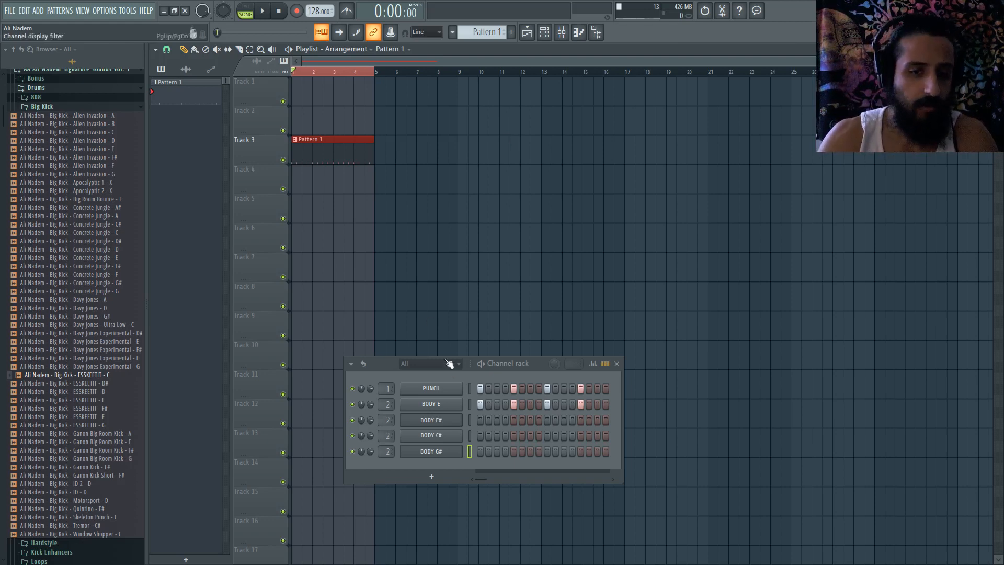
{"action": "left_click", "coordinate": [431, 388]}
{"action": "left_click", "coordinate": [340, 106]}
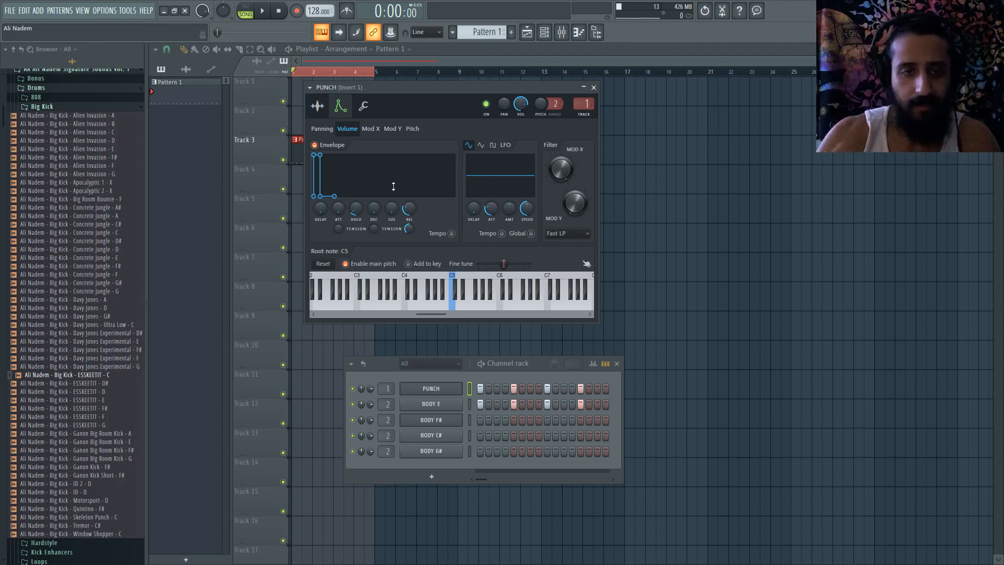
{"action": "left_click", "coordinate": [443, 406]}
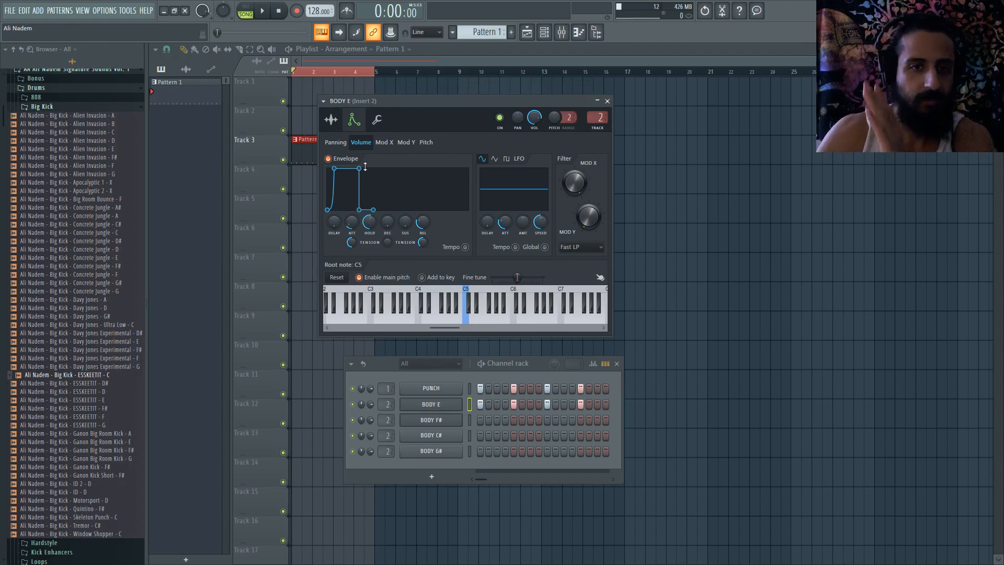
Step: Check the cut group numbers of the BODY E, BODY F# and BODY C# channels
{"action": "left_click", "coordinate": [378, 121]}
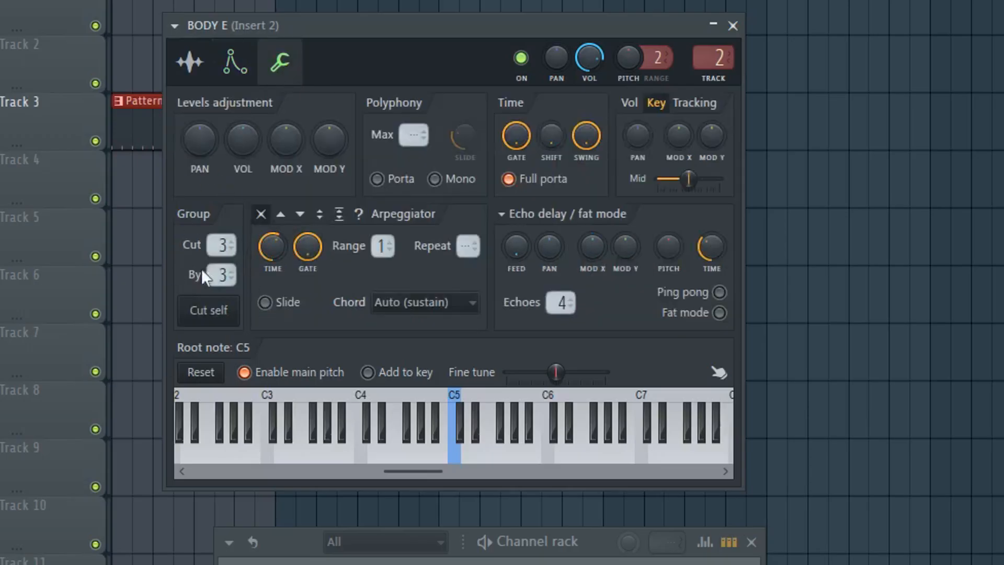
{"action": "left_click", "coordinate": [334, 563]}
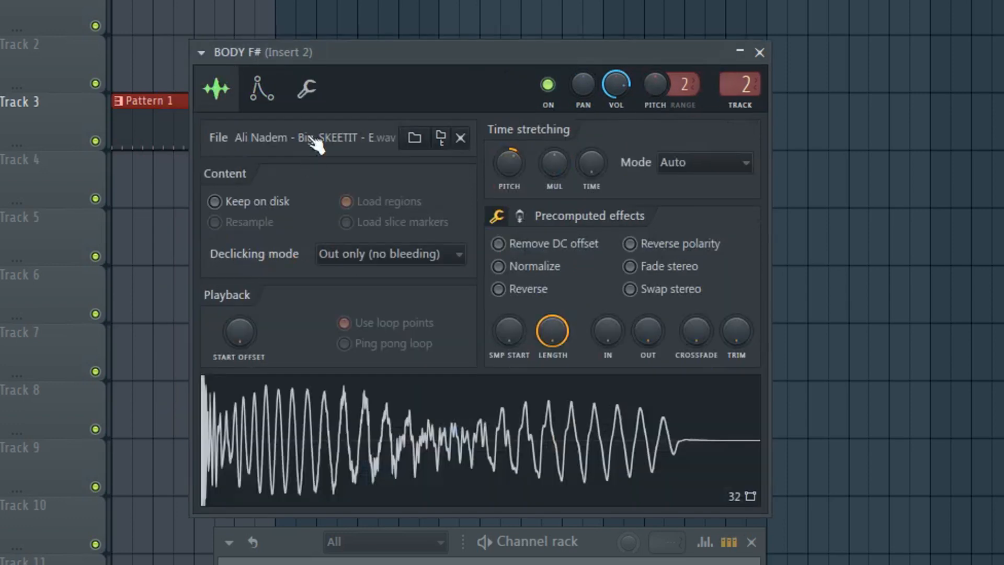
{"action": "left_click", "coordinate": [313, 97]}
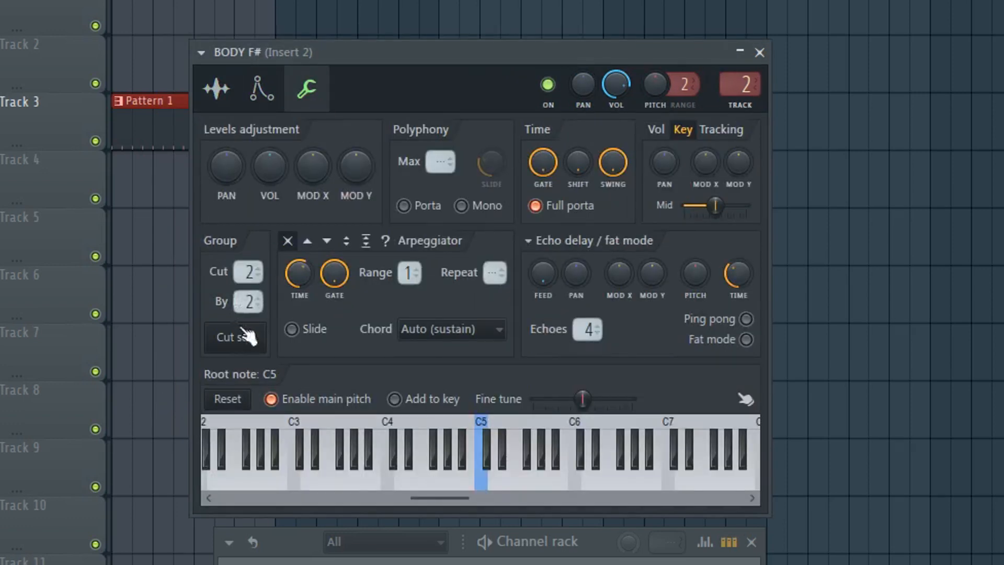
{"action": "left_click", "coordinate": [334, 564]}
{"action": "left_click", "coordinate": [334, 564]}
{"action": "left_click", "coordinate": [335, 563]}
{"action": "left_click", "coordinate": [333, 116]}
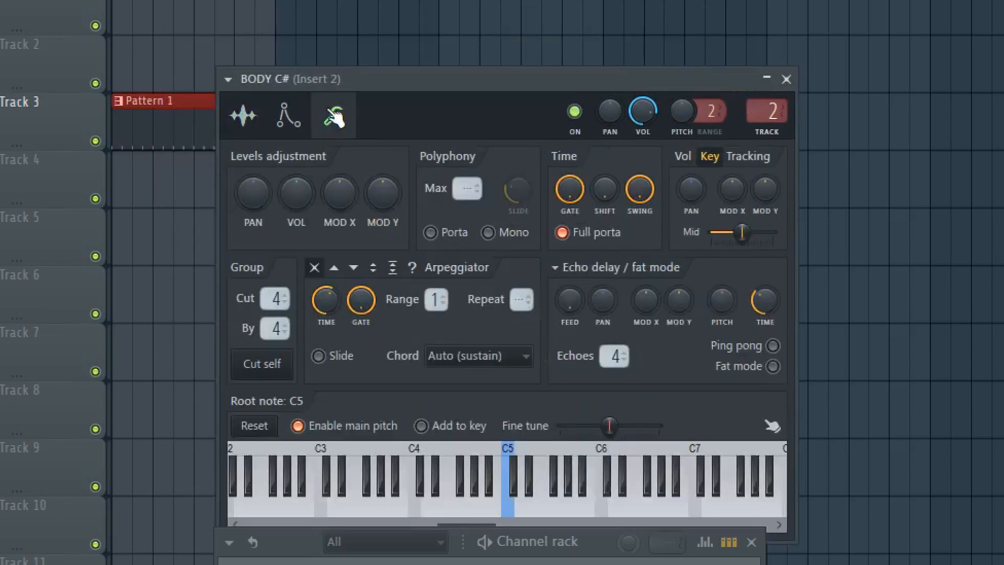
{"action": "left_click", "coordinate": [329, 564]}
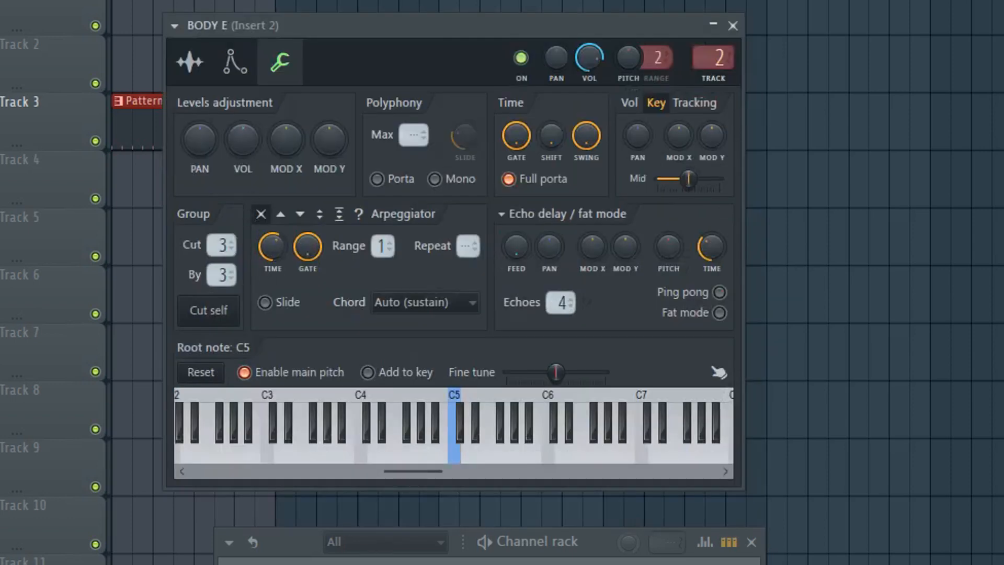
Step: Set both the Cut and By group numbers to 3 for BODY F#, BODY C# and BODY G#
{"action": "left_click", "coordinate": [329, 563]}
{"action": "left_click_drag", "start_coordinate": [248, 271], "coordinate": [248, 265]}
{"action": "left_click_drag", "start_coordinate": [247, 301], "coordinate": [274, 334]}
{"action": "left_click", "coordinate": [335, 563]}
{"action": "left_click", "coordinate": [318, 564]}
{"action": "left_click", "coordinate": [349, 146]}
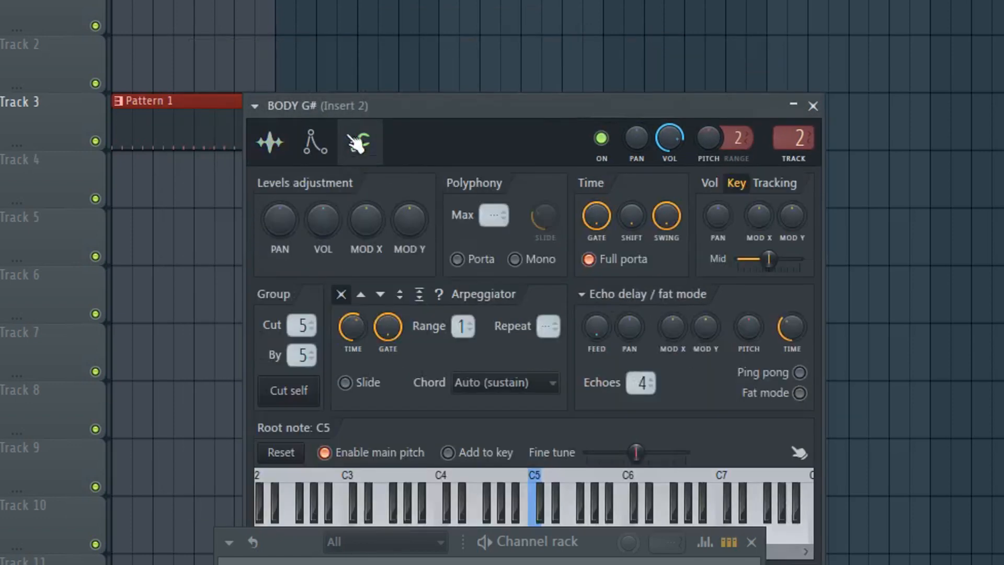
{"action": "left_click_drag", "start_coordinate": [339, 110], "coordinate": [281, 50]}
{"action": "left_click_drag", "start_coordinate": [245, 264], "coordinate": [245, 309]}
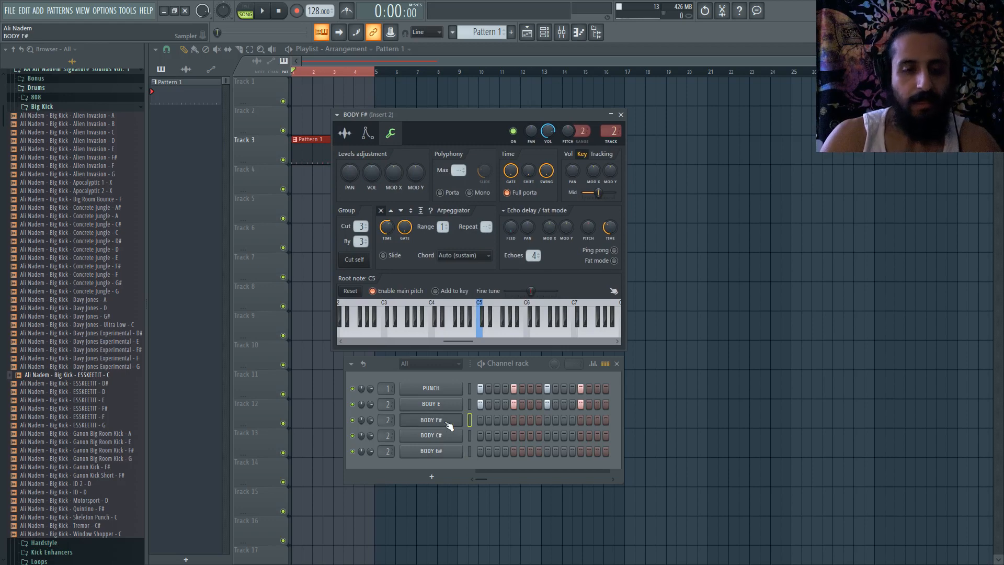
Step: Review the cut groups of all four BODY channels and PUNCH, and close the channel settings
{"action": "left_click", "coordinate": [447, 405]}
{"action": "left_click", "coordinate": [449, 437]}
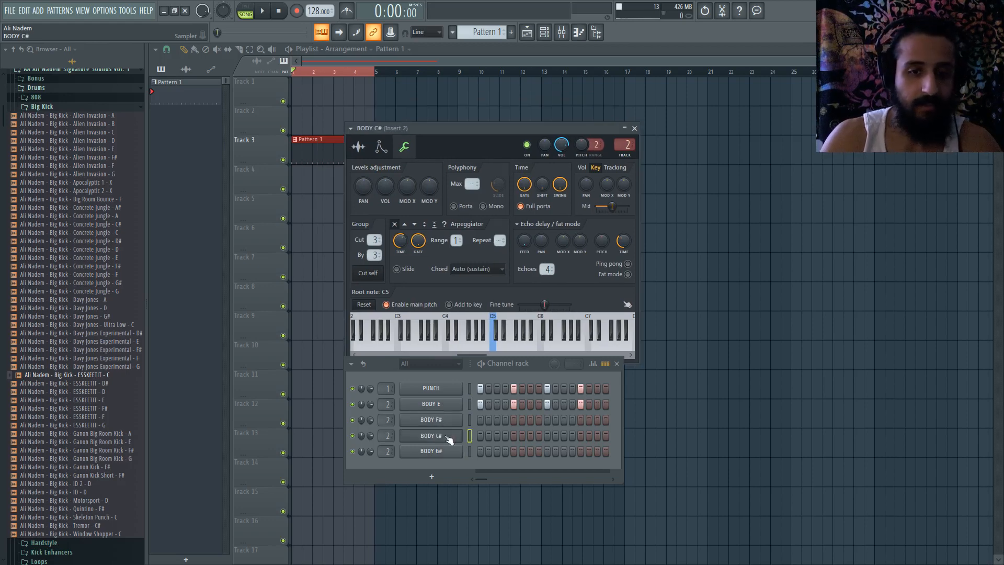
{"action": "left_click", "coordinate": [443, 421]}
{"action": "left_click", "coordinate": [452, 452]}
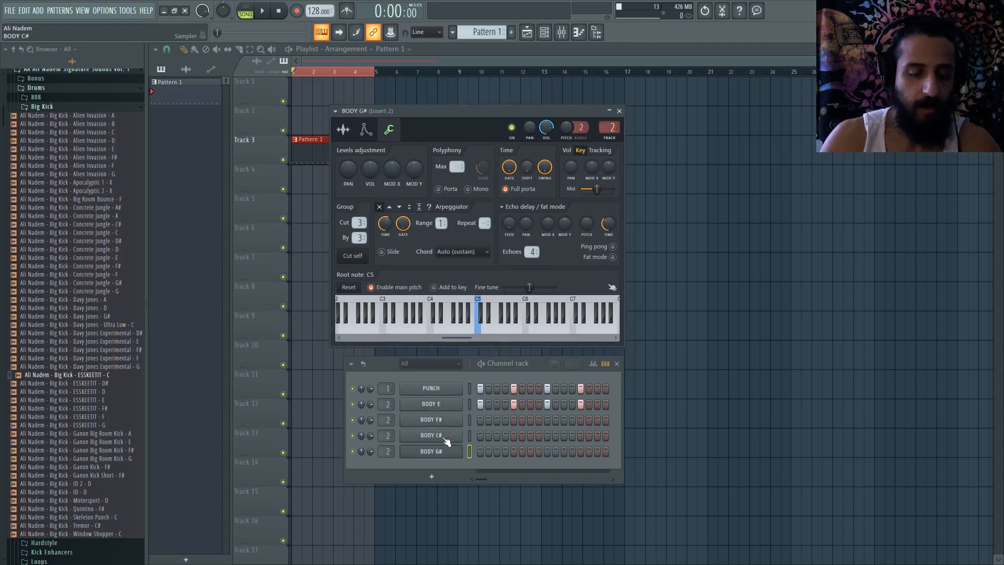
{"action": "left_click", "coordinate": [446, 439]}
{"action": "left_click", "coordinate": [450, 453]}
{"action": "left_click", "coordinate": [444, 406]}
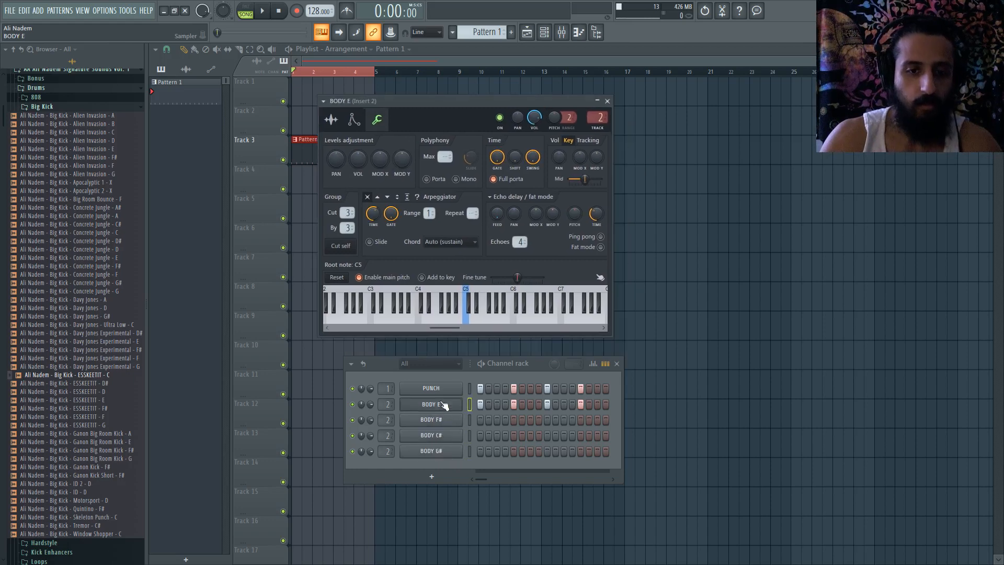
{"action": "left_click", "coordinate": [444, 389]}
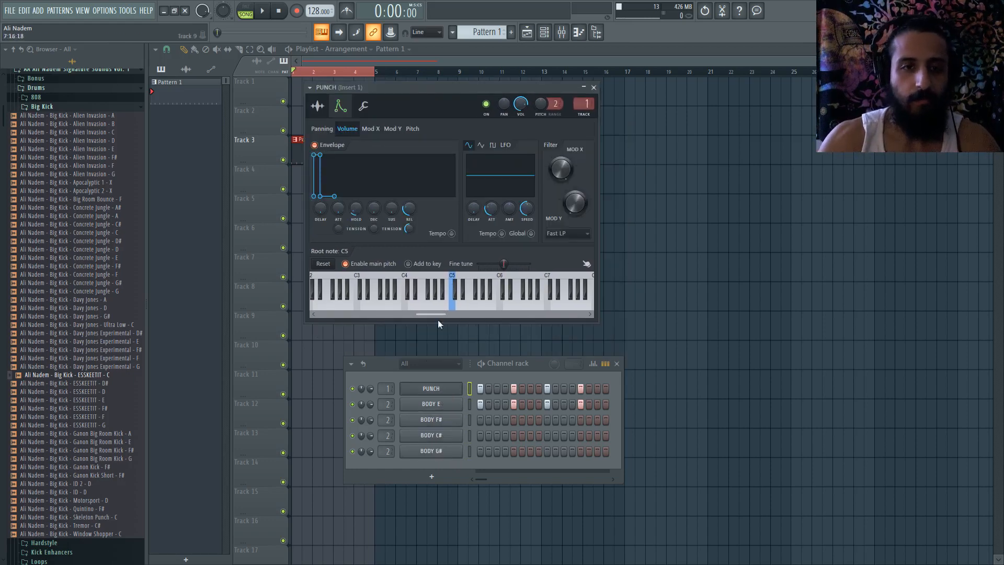
{"action": "left_click", "coordinate": [363, 106]}
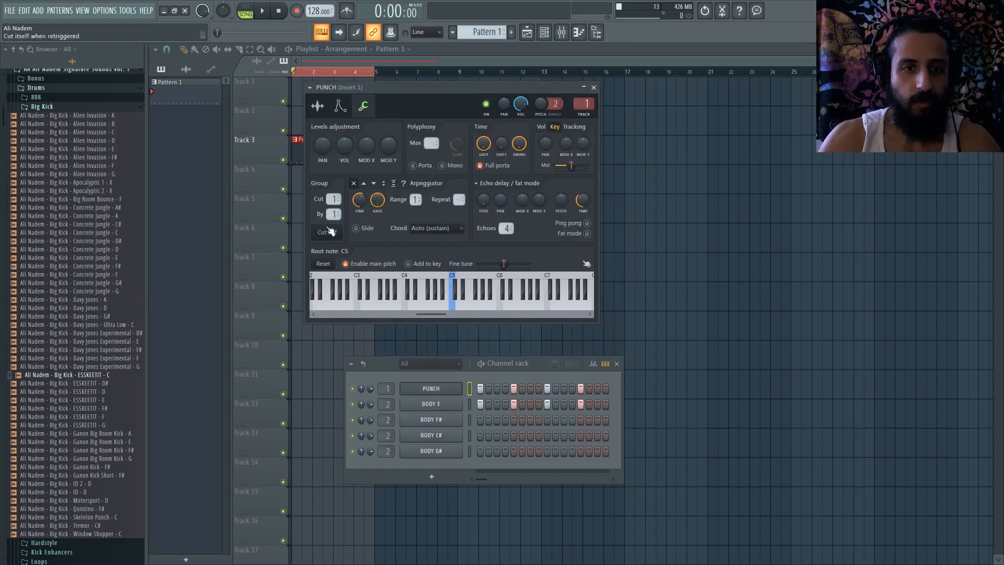
{"action": "left_click", "coordinate": [593, 88]}
Step: In the mixer, route the BODY and PUNCH tracks to Insert 3 instead of directly to the Master
{"action": "key", "text": "F9"}
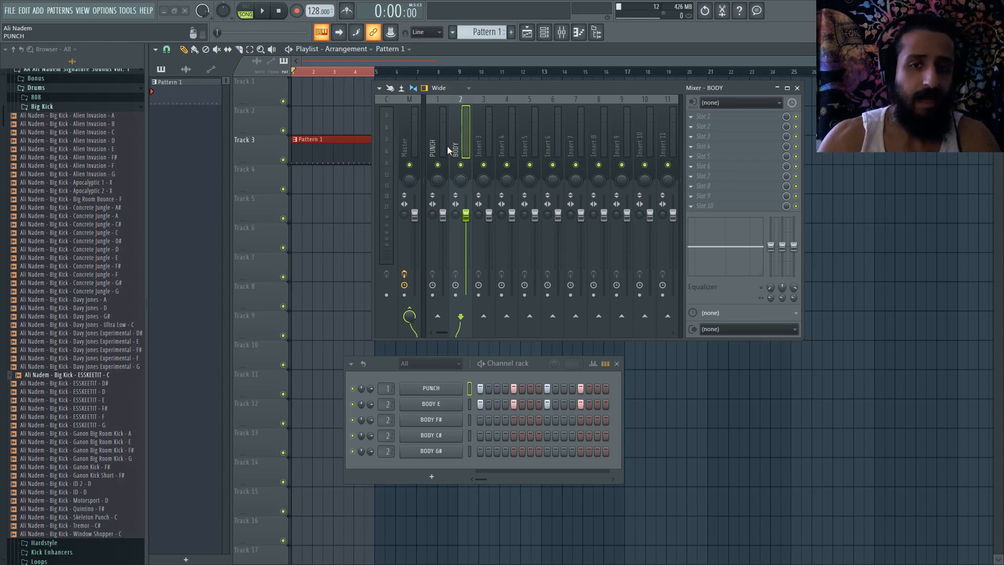
{"action": "left_click", "coordinate": [484, 316]}
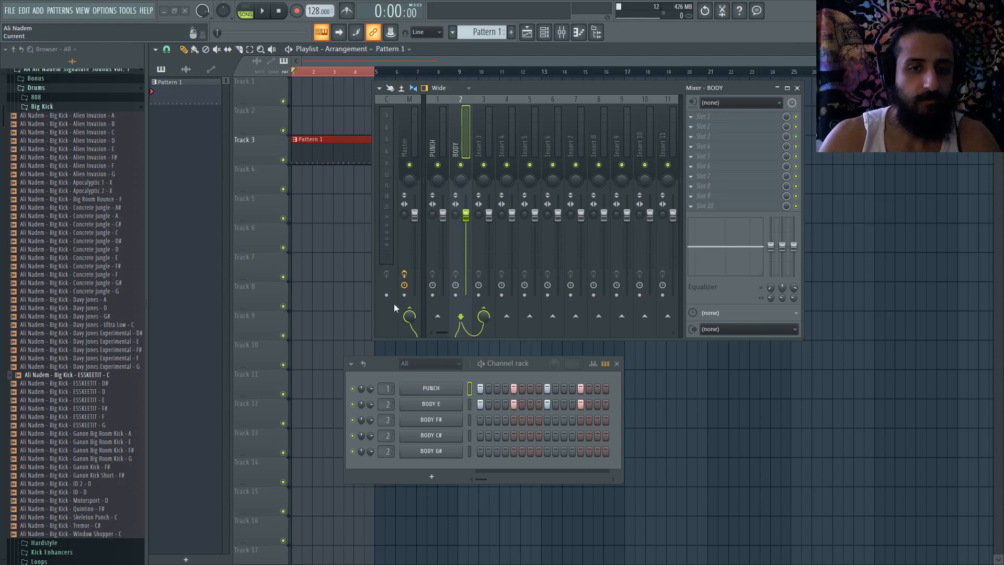
{"action": "left_click", "coordinate": [442, 130]}
{"action": "left_click", "coordinate": [483, 316]}
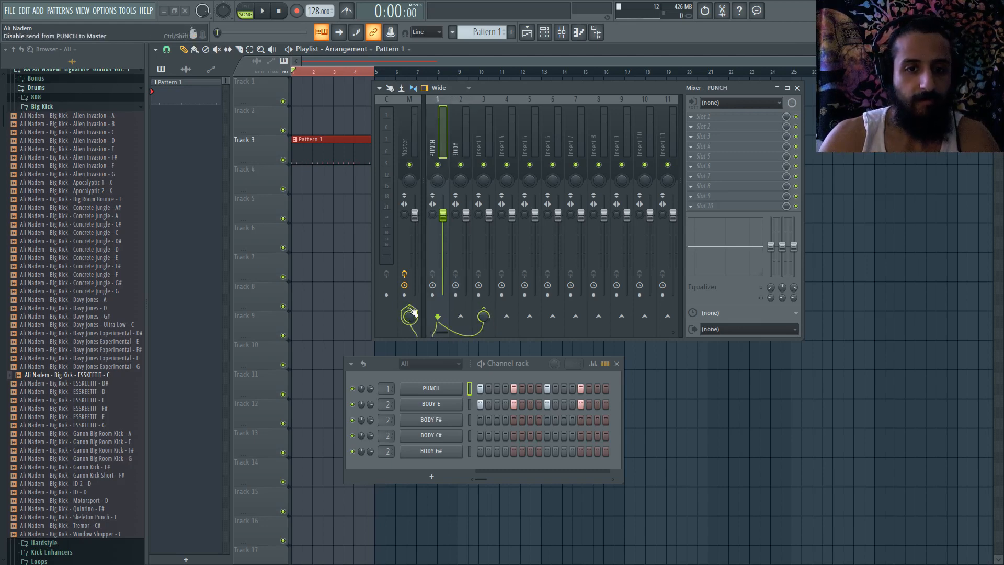
Step: Rename mixer track Insert 3 as KICK MIX
{"action": "left_click", "coordinate": [478, 144]}
{"action": "double_click", "coordinate": [479, 144]}
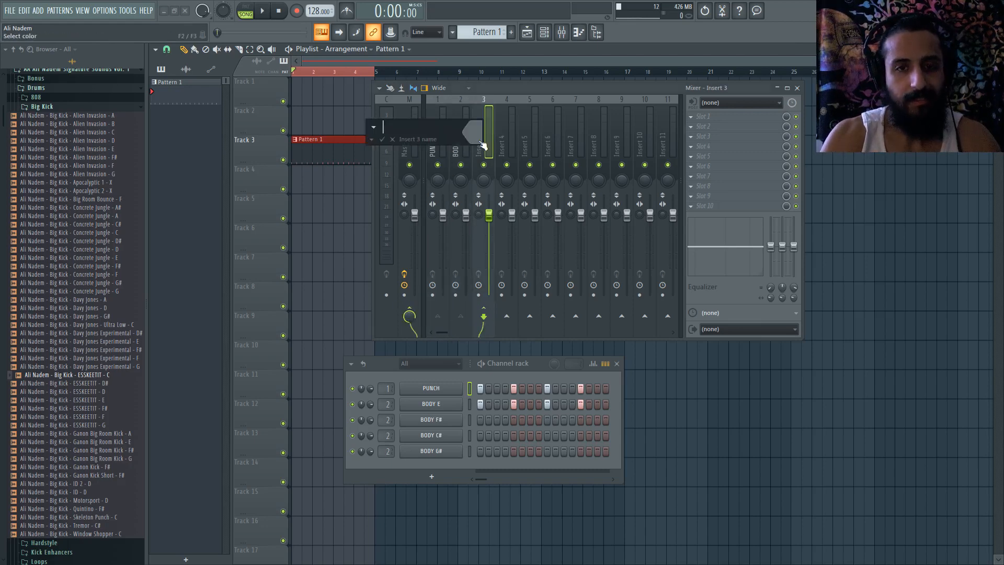
{"action": "type", "text": "KICK BUYS"}
{"action": "key", "text": "BackSpace"}
{"action": "key", "text": "BackSpace"}
{"action": "type", "text": "S"}
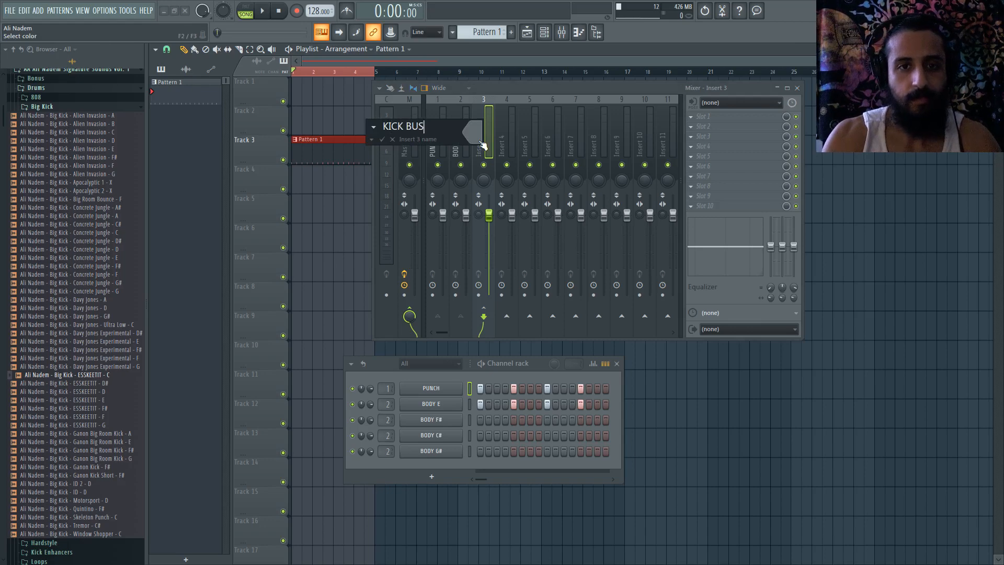
{"action": "key", "text": "ctrl+a"}
{"action": "type", "text": "KICK MIX"}
{"action": "key", "text": "Return"}
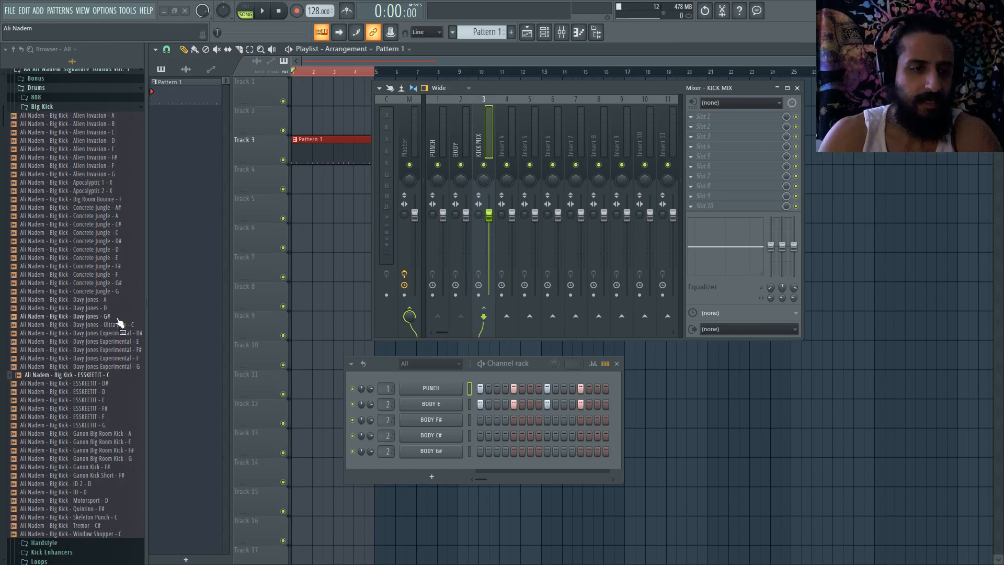
Step: Add the Davy Jones Experimental - F# big kick sample as a new channel and lower its time-stretching pitch
{"action": "left_click_drag", "start_coordinate": [121, 349], "coordinate": [418, 464]}
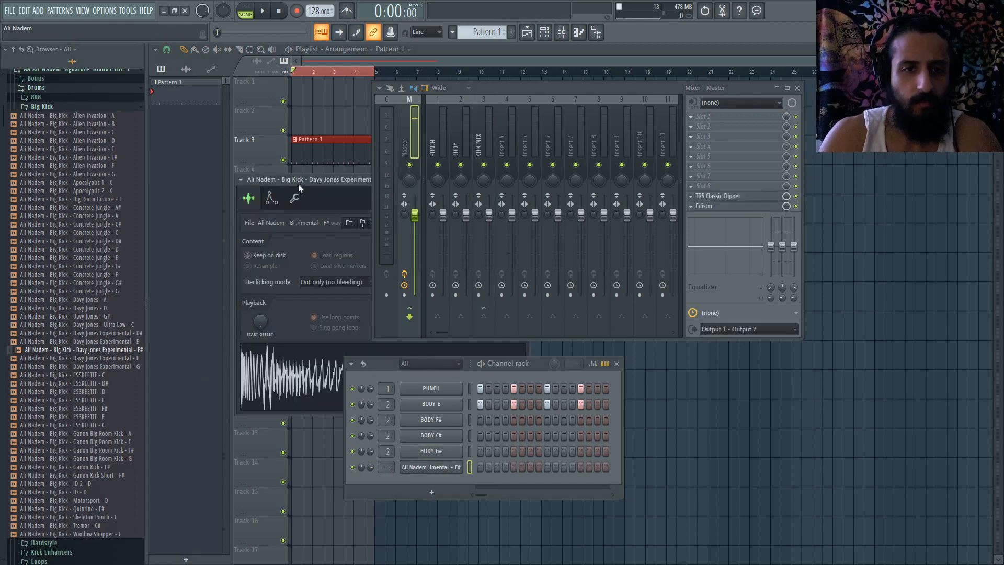
{"action": "left_click_drag", "start_coordinate": [532, 87], "coordinate": [749, 127]}
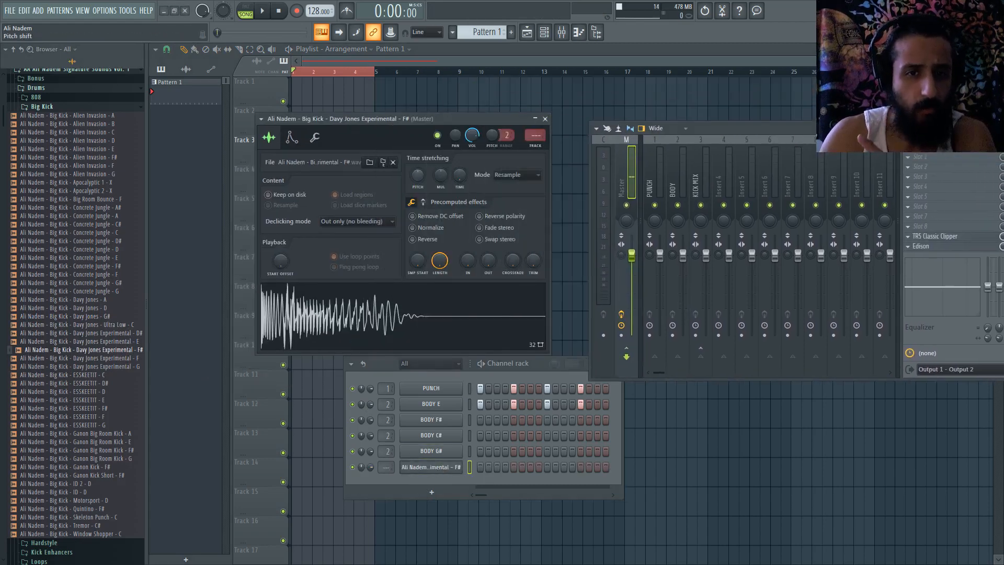
{"action": "left_click_drag", "start_coordinate": [417, 176], "coordinate": [418, 176]}
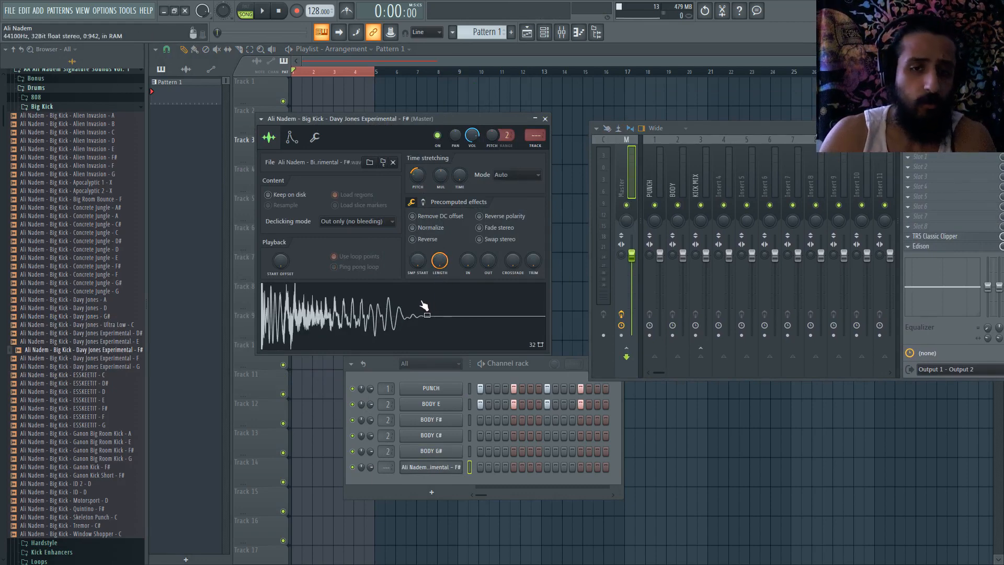
{"action": "left_click", "coordinate": [544, 119]}
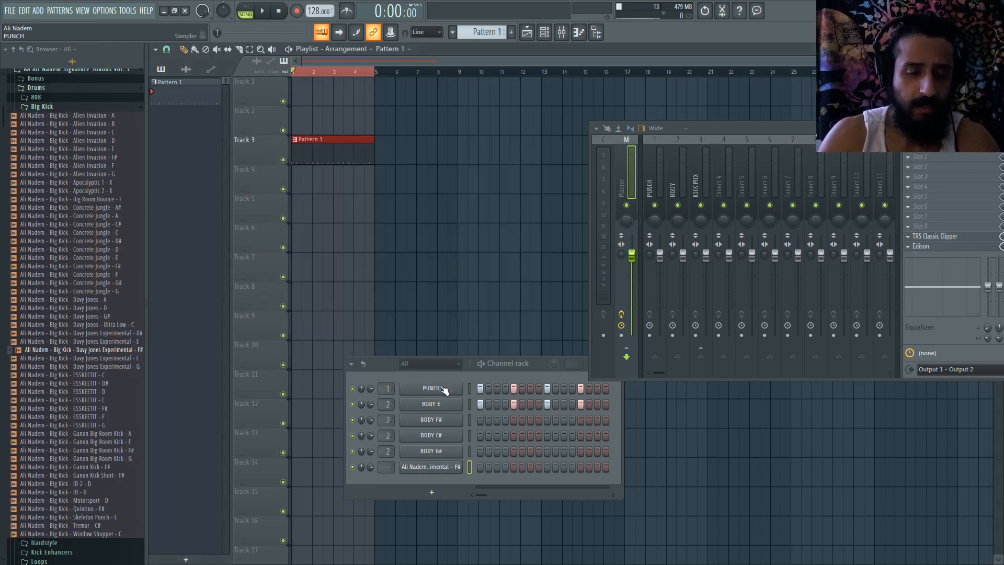
Step: Open the PUNCH and BODY E channels to review their settings and mixer routing
{"action": "left_click", "coordinate": [443, 388]}
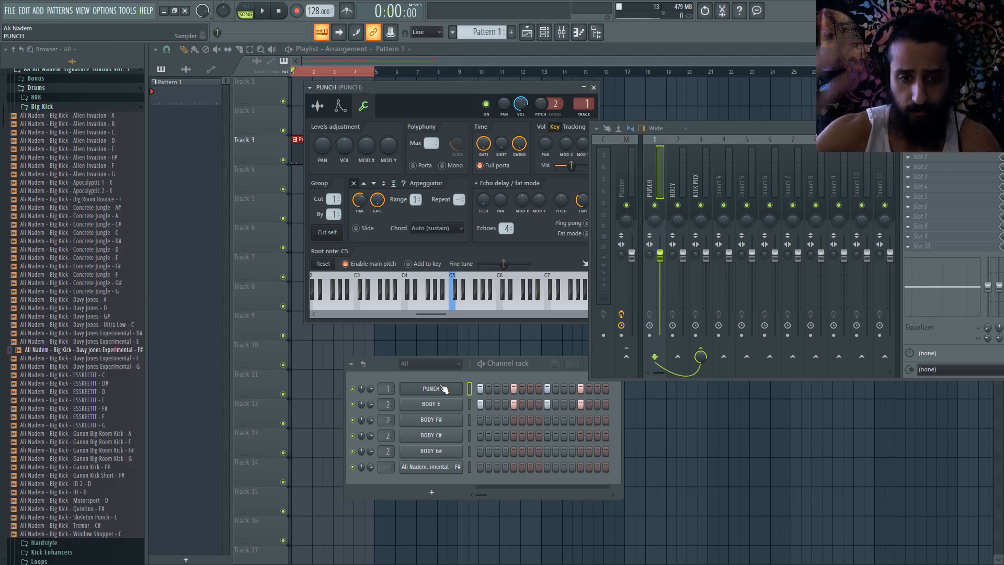
{"action": "left_click", "coordinate": [443, 403]}
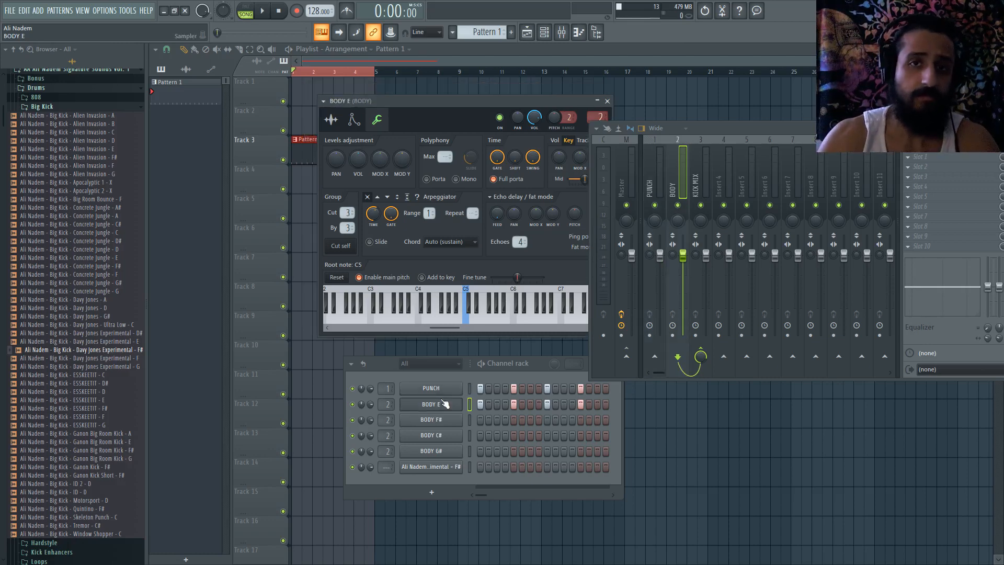